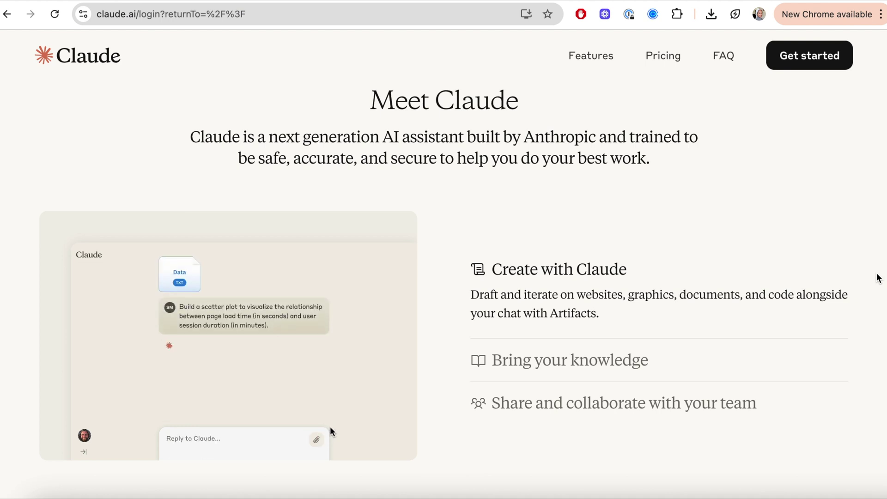
- Expand the 'Bring your knowledge' description, then scroll down the Claude product page toward 'Why Claude?'
click(582, 358)
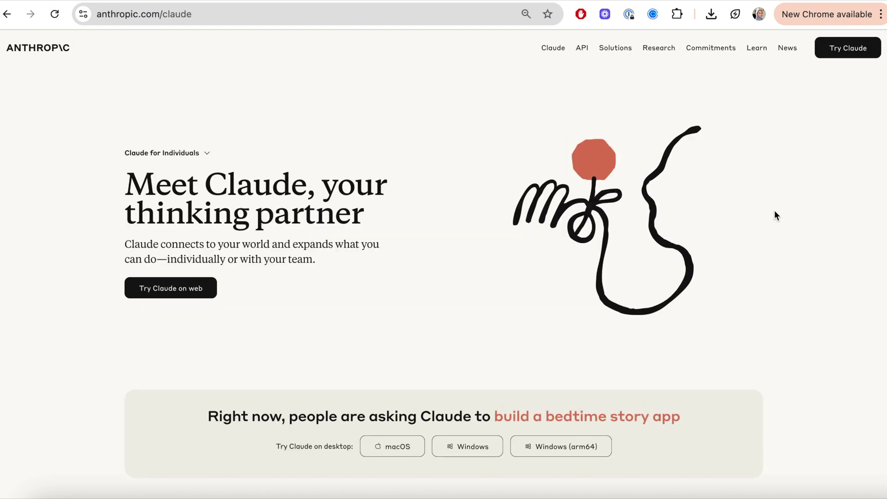
scroll(775, 212, down, 2)
scroll(775, 213, down, 4)
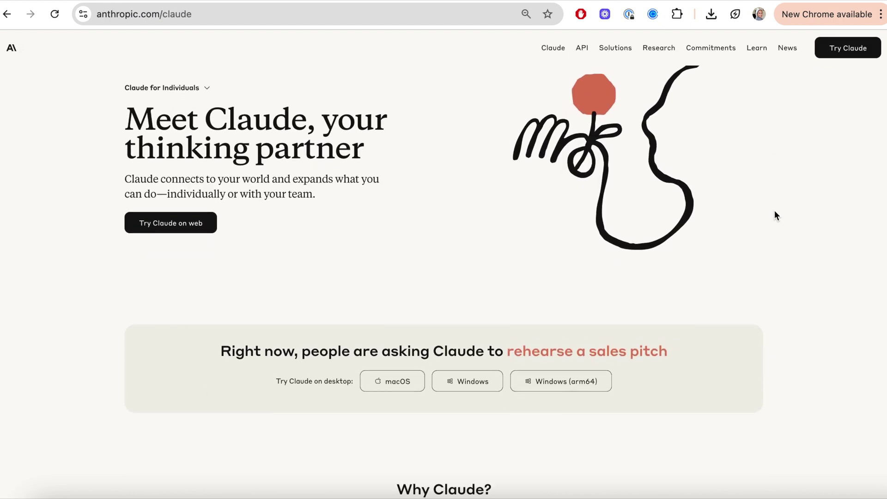
scroll(775, 215, down, 3)
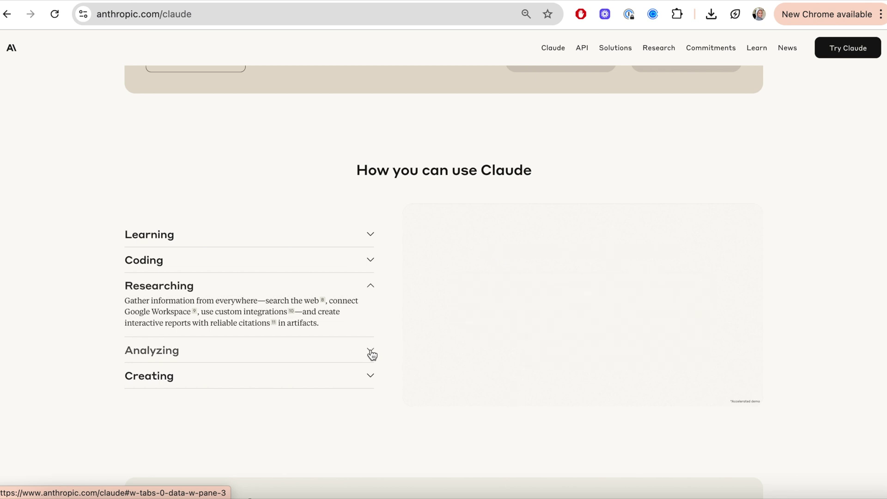
- Expand the Analyzing, Researching and Creating use-case examples, then scroll further down the page
click(372, 354)
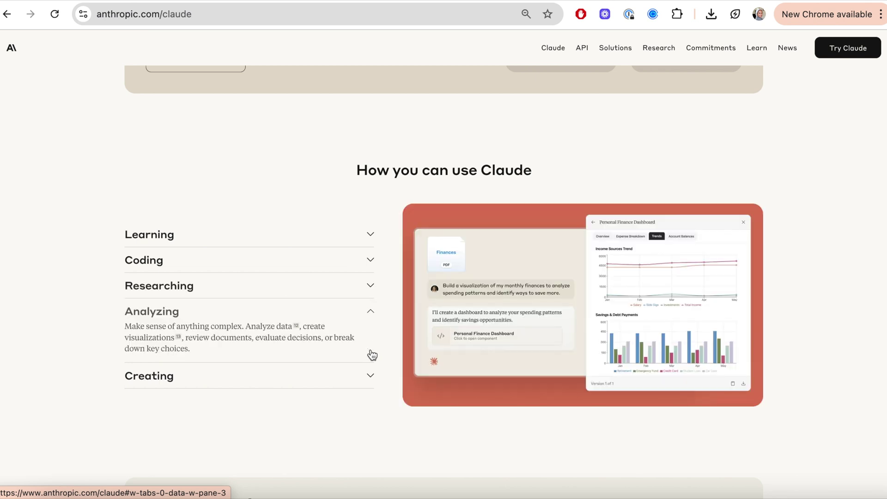
click(372, 294)
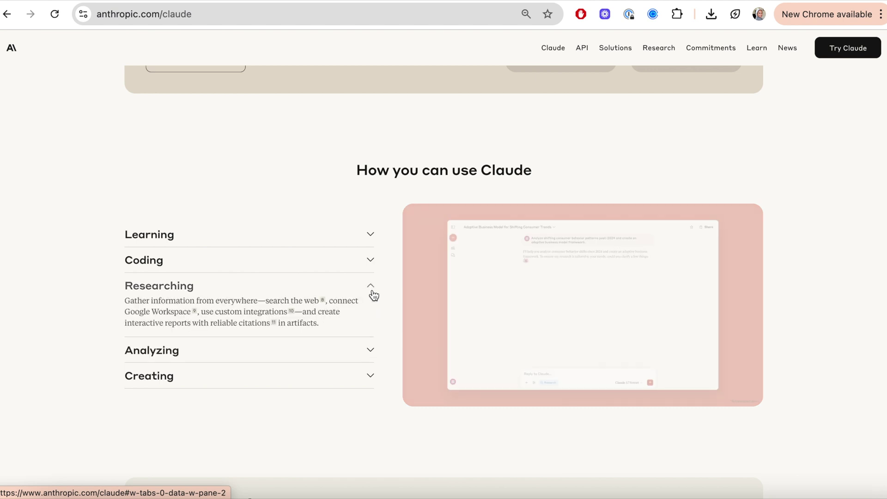
click(375, 381)
scroll(374, 381, down, 4)
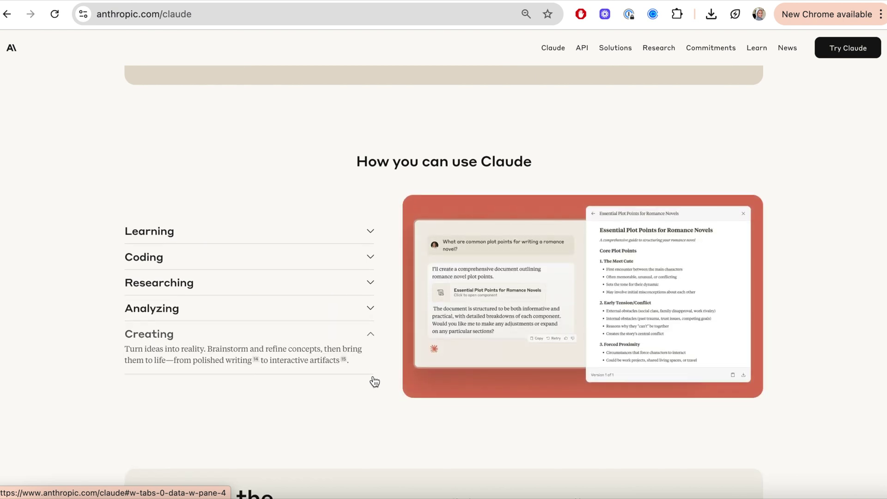
scroll(374, 377, down, 4)
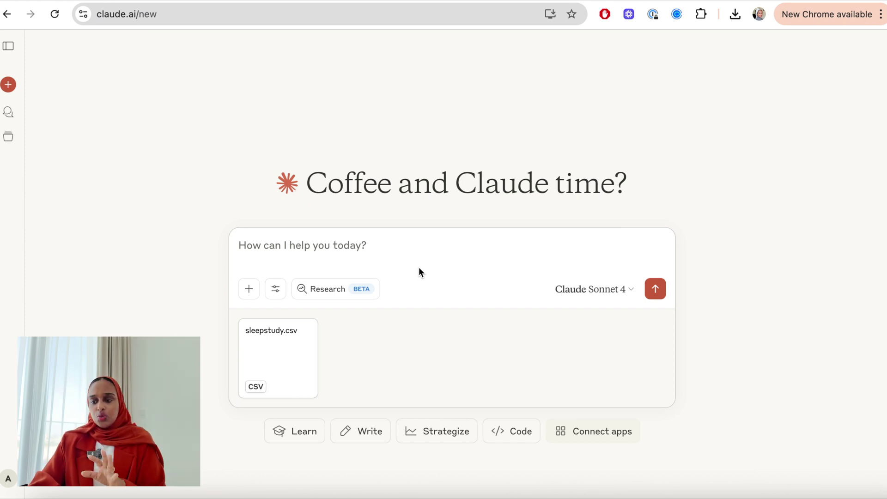
- Paste the sleep-study cleaning and visualisation prompt, finish its wording and add blank lines below
click(373, 252)
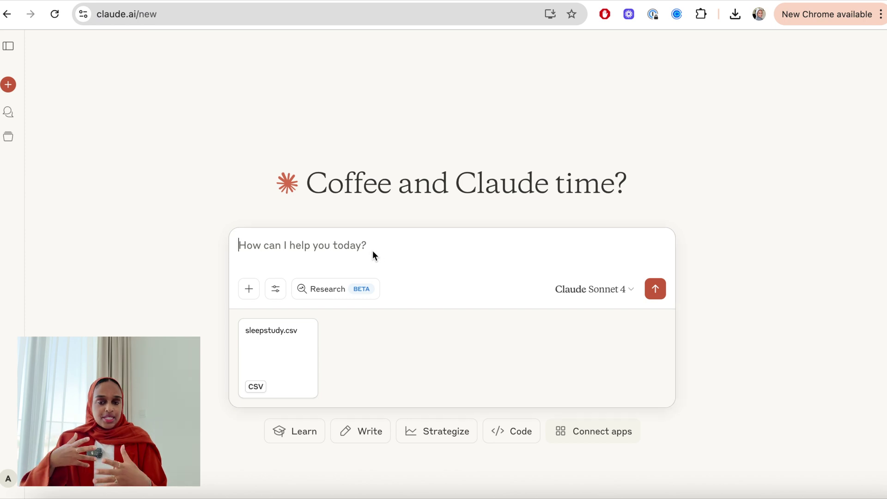
text(This is a sleep study and the raw data is in the file. Can you start by cleaning up the data and create an interactive visualisation of the 3 key results.)
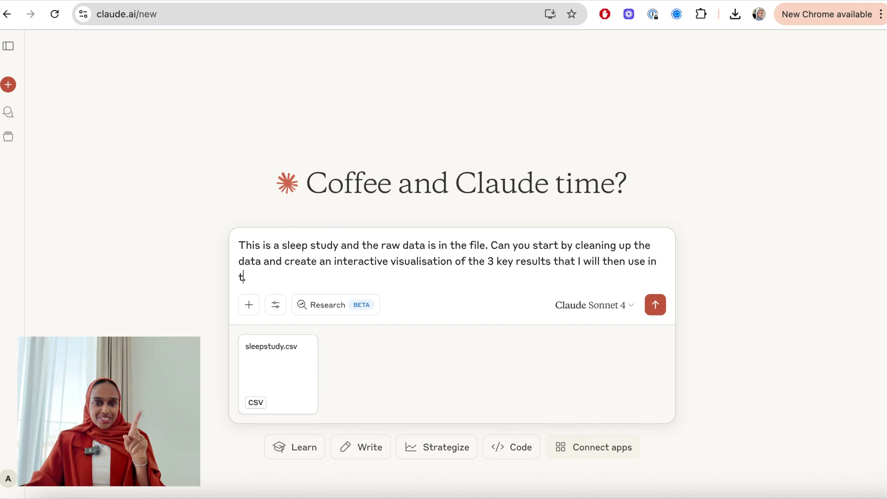
text(mt)
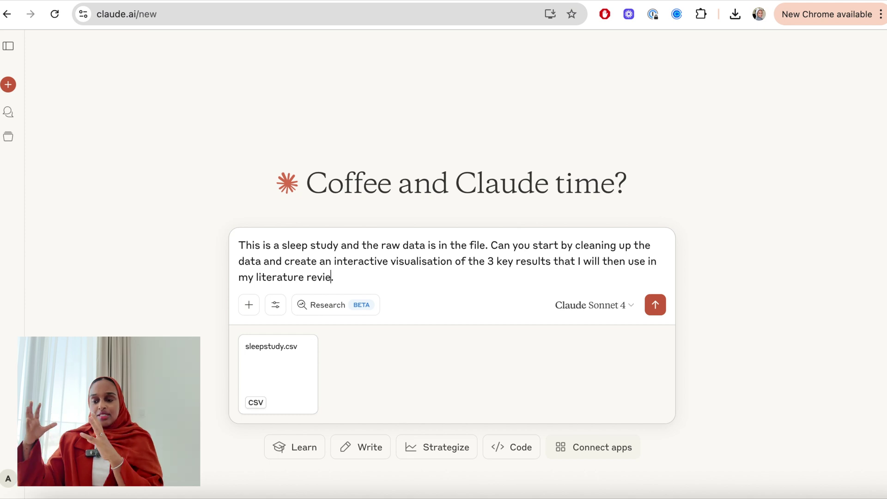
key(shift+Return)
key(shift+Return)
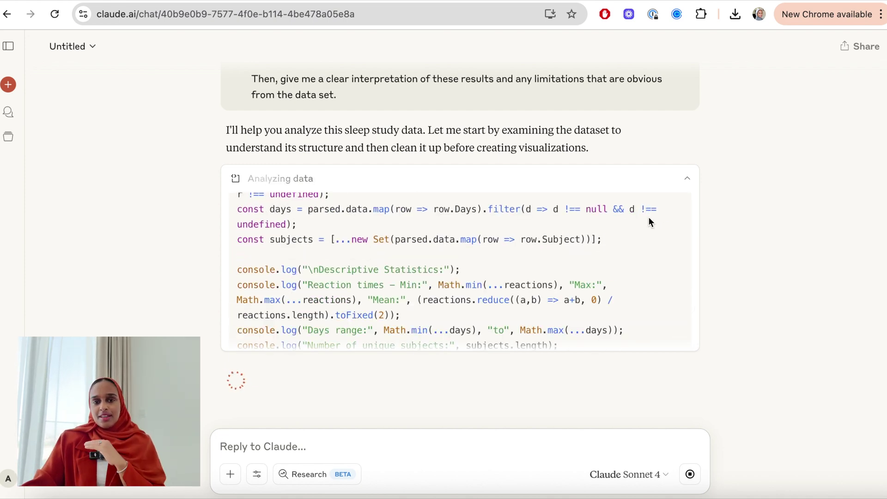
- Scroll back up to view the generated Sleep Deprivation Study Results visualization
scroll(648, 217, up, 10)
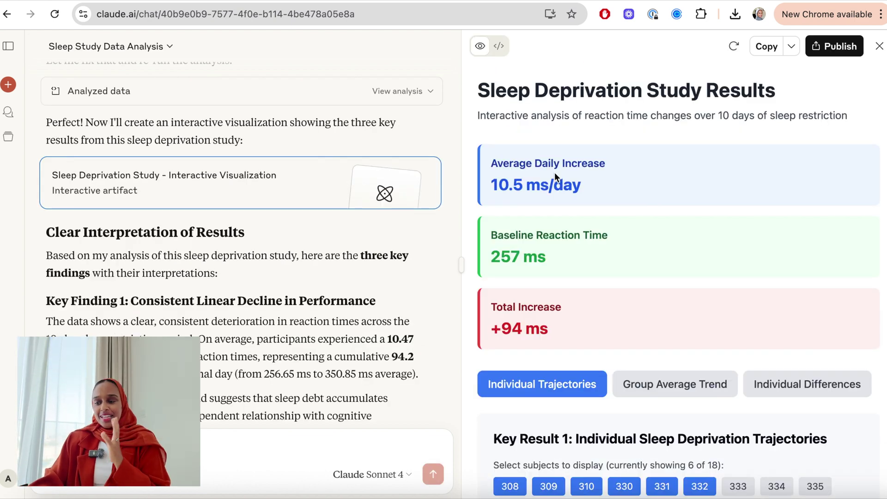
- Browse the Group Average Trend and Individual Differences charts, then return to Individual Subject Trajectories
scroll(556, 174, down, 3)
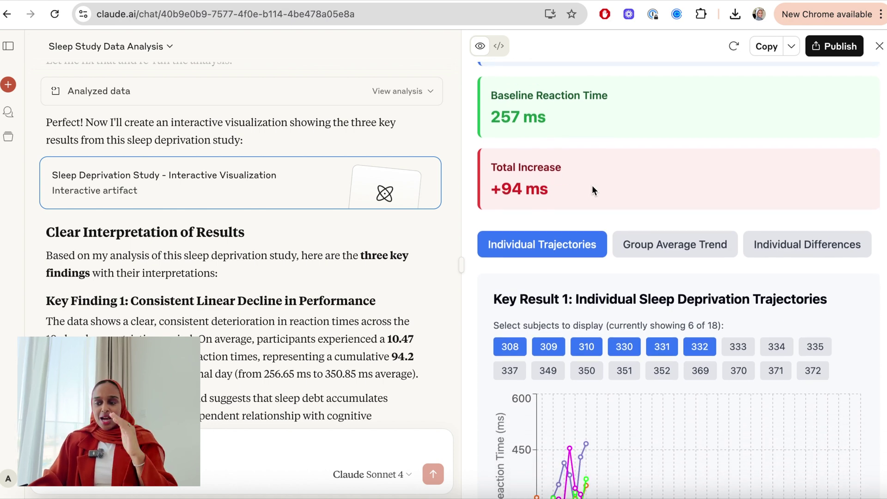
scroll(595, 193, down, 3)
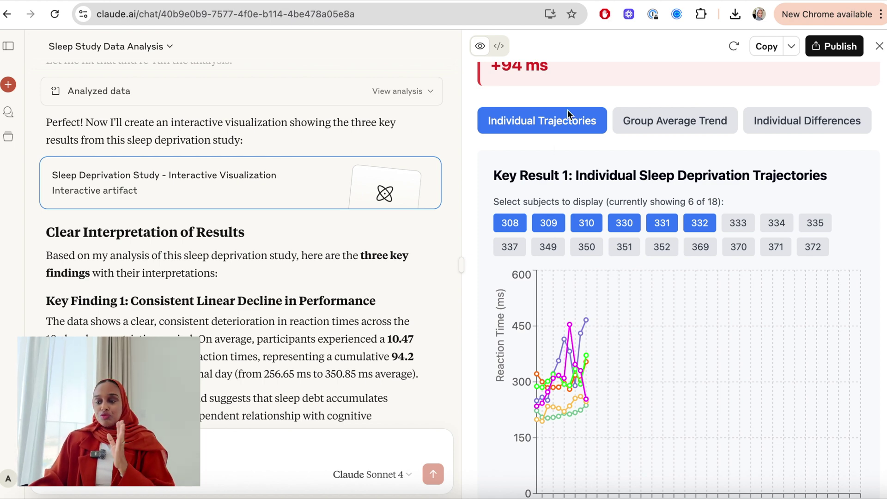
click(675, 124)
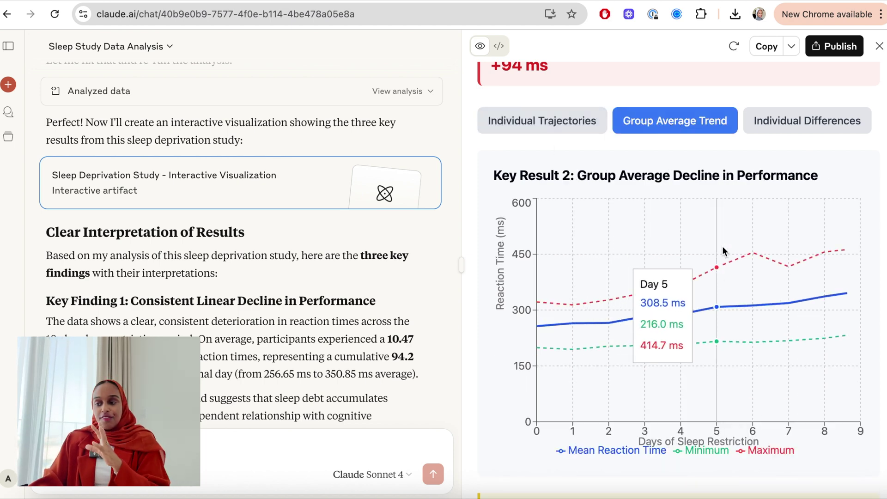
click(778, 138)
click(542, 121)
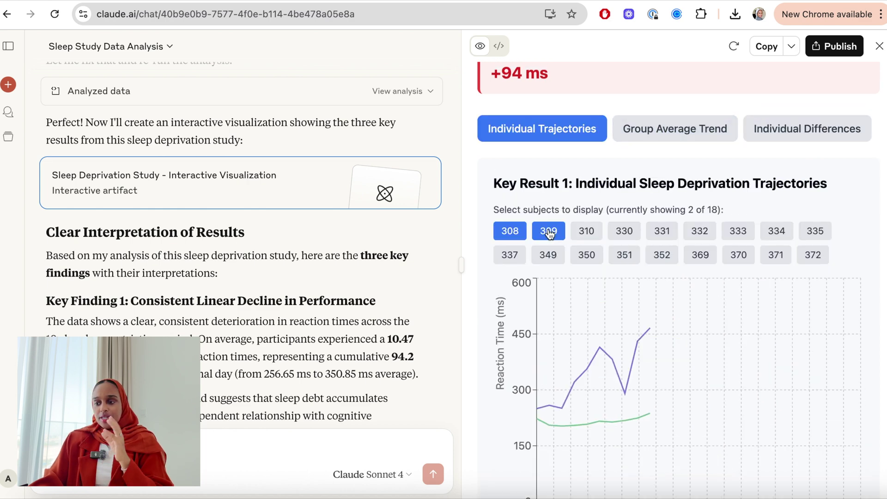
- Toggle subjects 308, 309, 310 and 330 on the trajectory chart, then show the Group Average Trend
click(549, 231)
click(520, 233)
scroll(521, 242, down, 3)
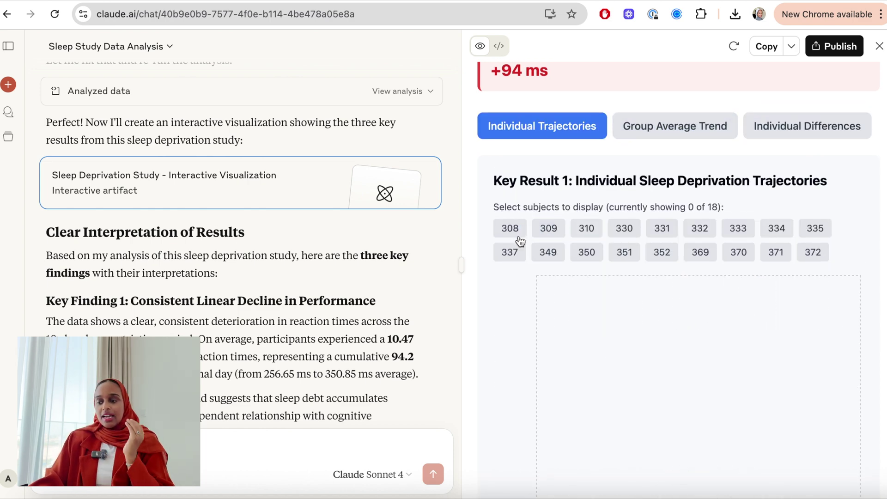
scroll(521, 242, up, 1)
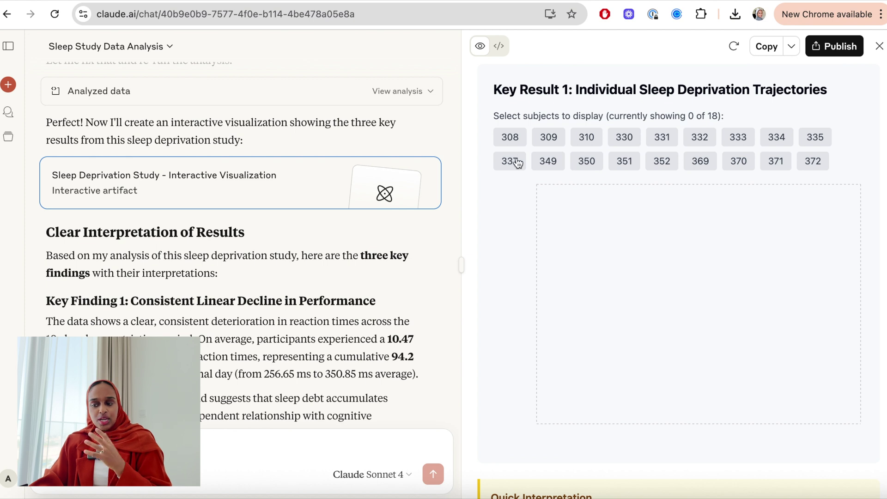
click(517, 144)
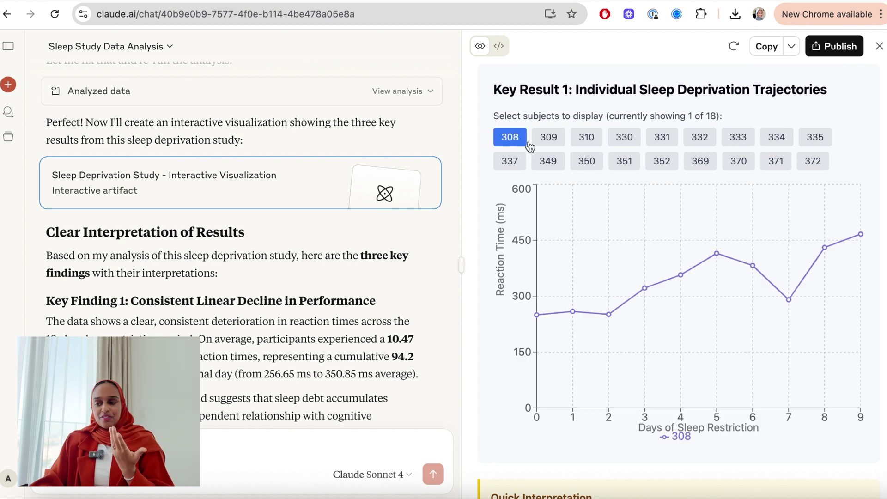
click(547, 138)
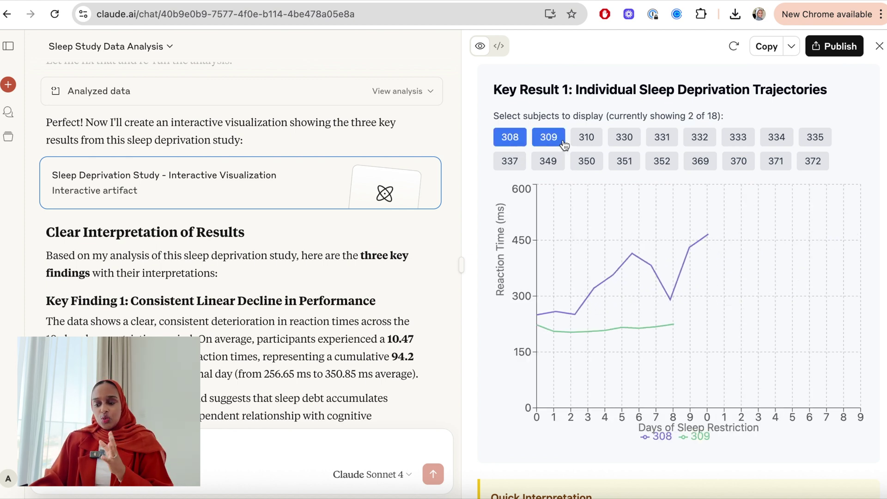
click(580, 140)
click(623, 138)
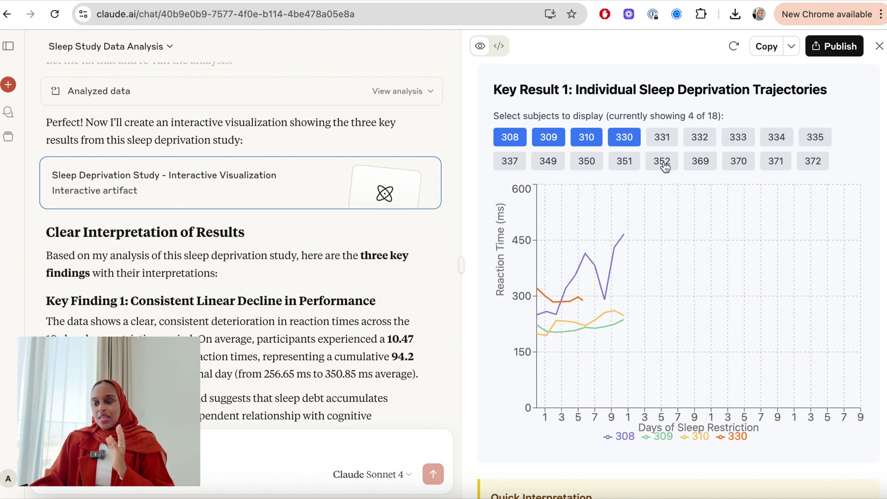
scroll(664, 171, up, 3)
click(611, 174)
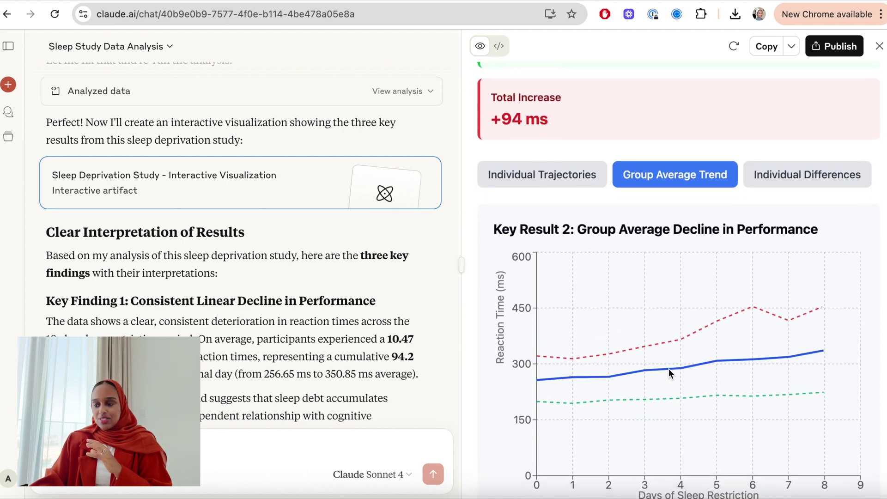
scroll(670, 374, down, 2)
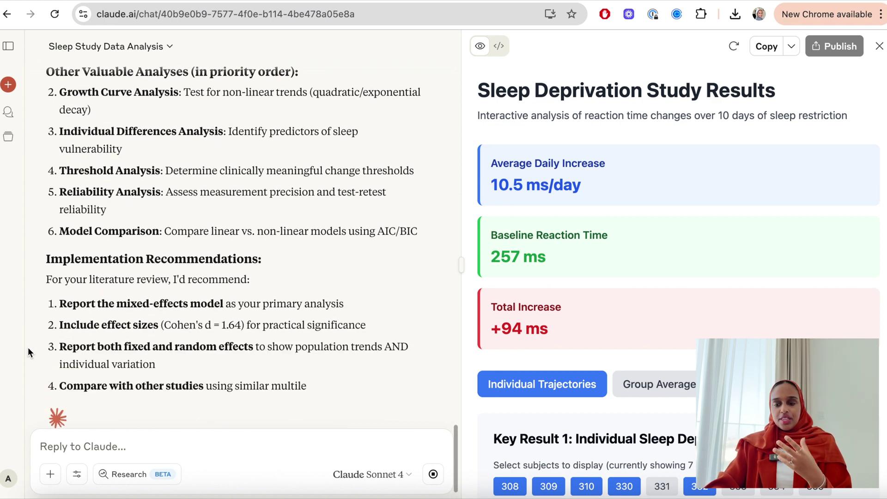
scroll(155, 200, up, 6)
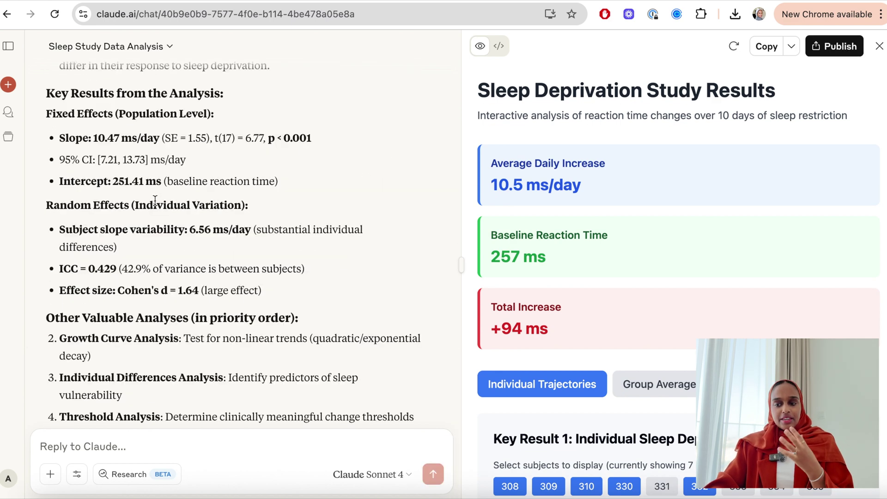
scroll(155, 200, down, 6)
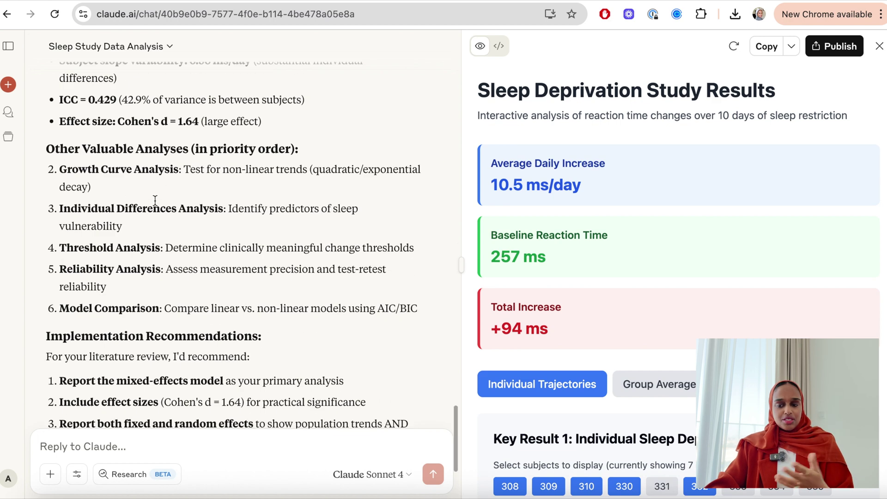
drag(87, 231, 163, 235)
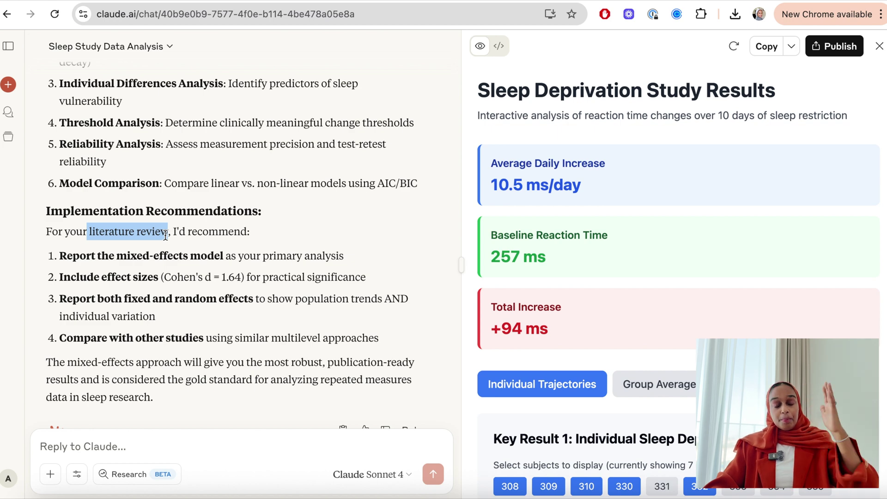
click(139, 232)
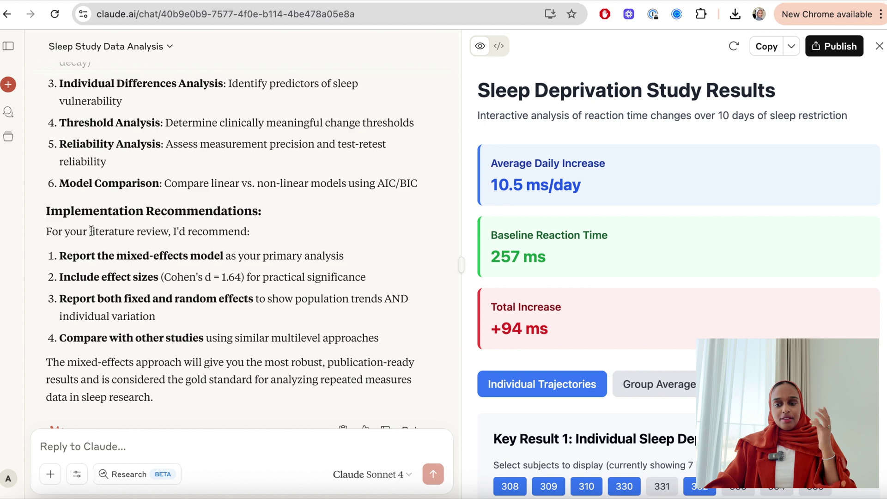
drag(91, 231, 176, 233)
click(178, 258)
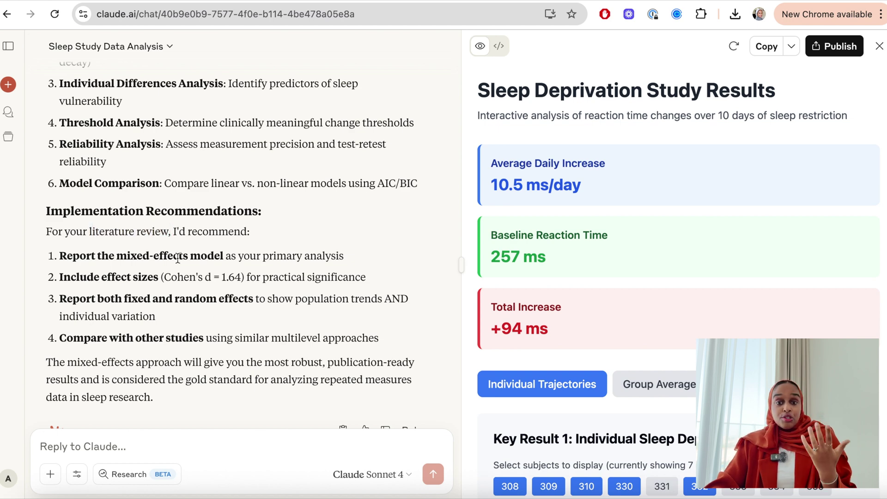
drag(82, 255, 182, 255)
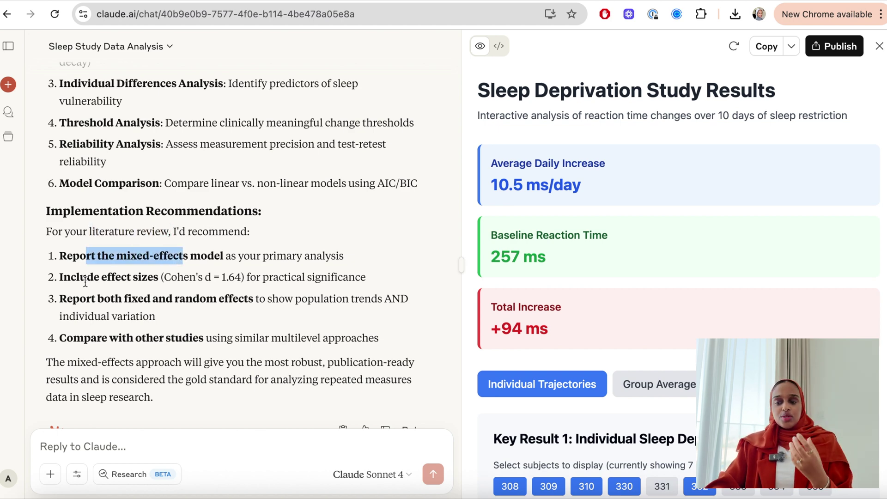
drag(77, 278, 157, 280)
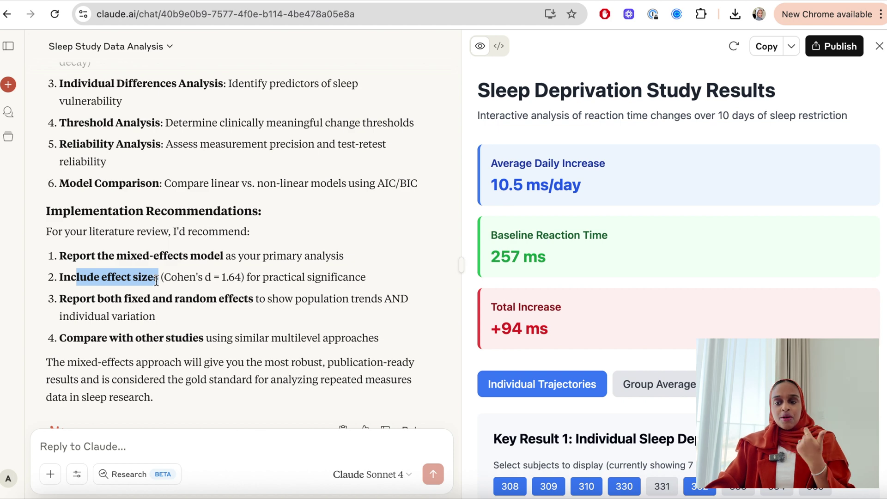
drag(92, 299, 240, 310)
drag(84, 338, 185, 353)
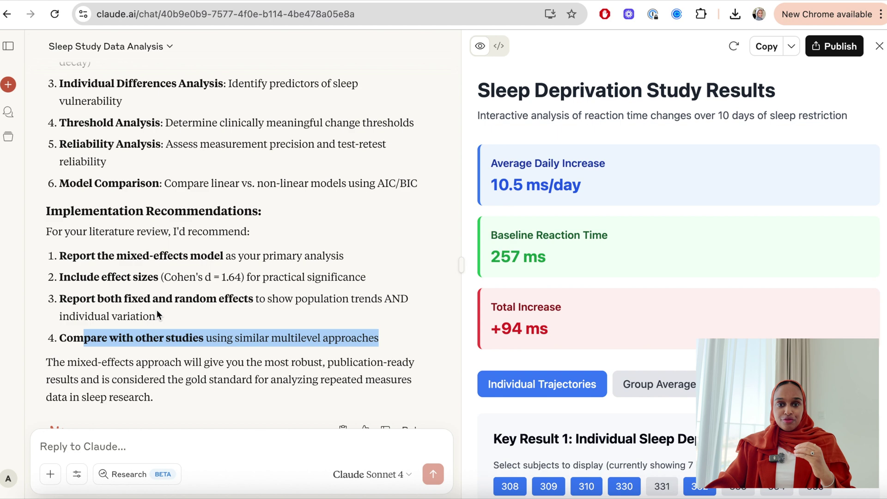
scroll(158, 315, down, 2)
- Paste the comparison question about the research paper, ending it with 'surprising or interesting' and fixing a typo
click(162, 350)
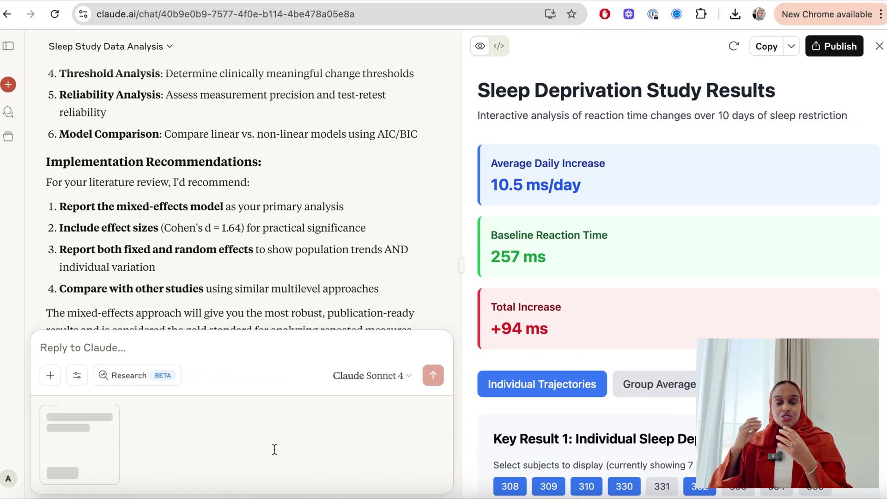
text(Can you compare and discuss my results to this research paper - is there something)
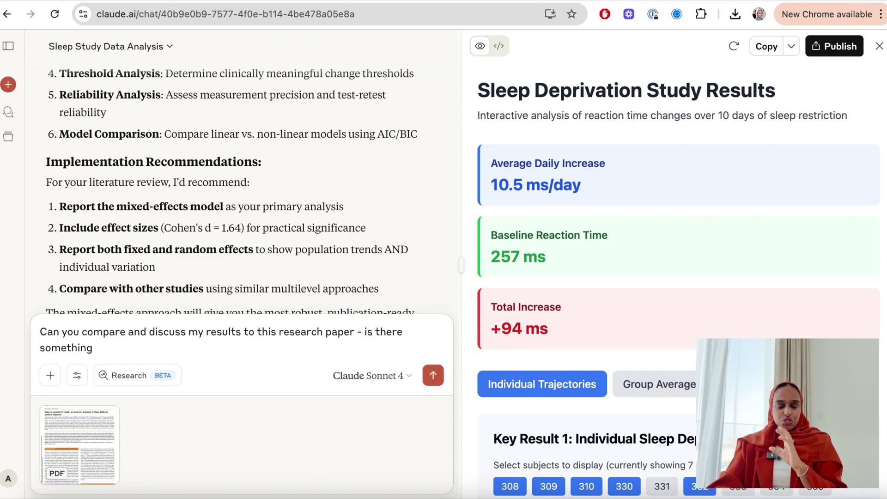
text(irising)
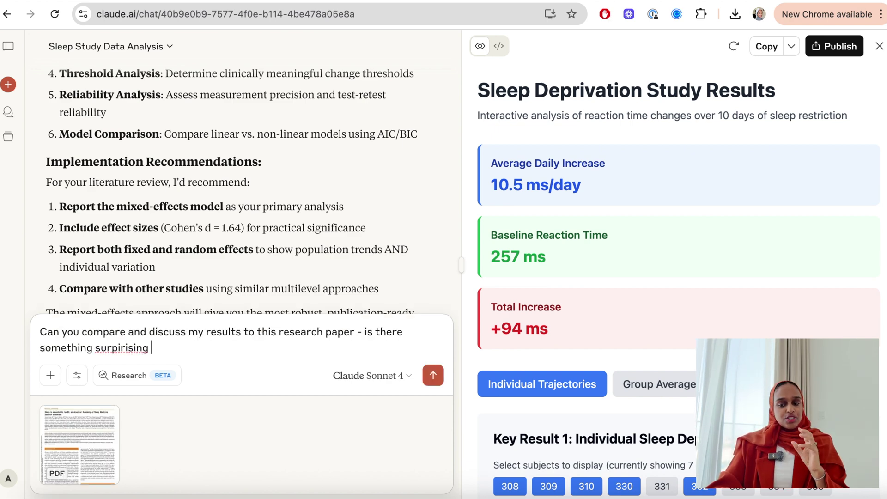
key(BackSpace)
key(BackSpace)
key(BackSpace)
key(BackSpace)
key(BackSpace)
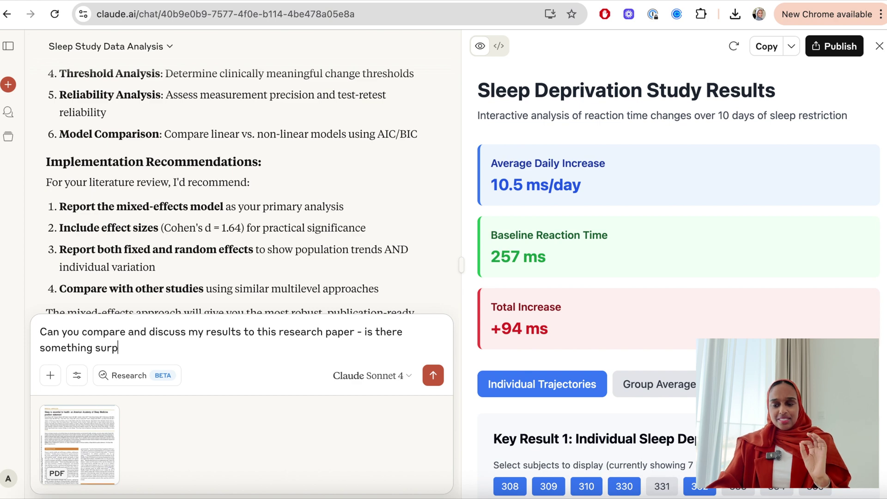
text(sing o)
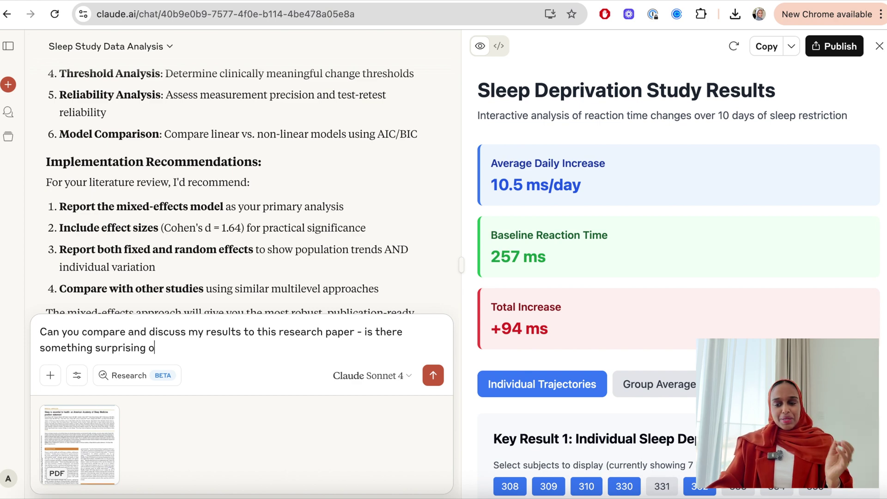
text(r interes)
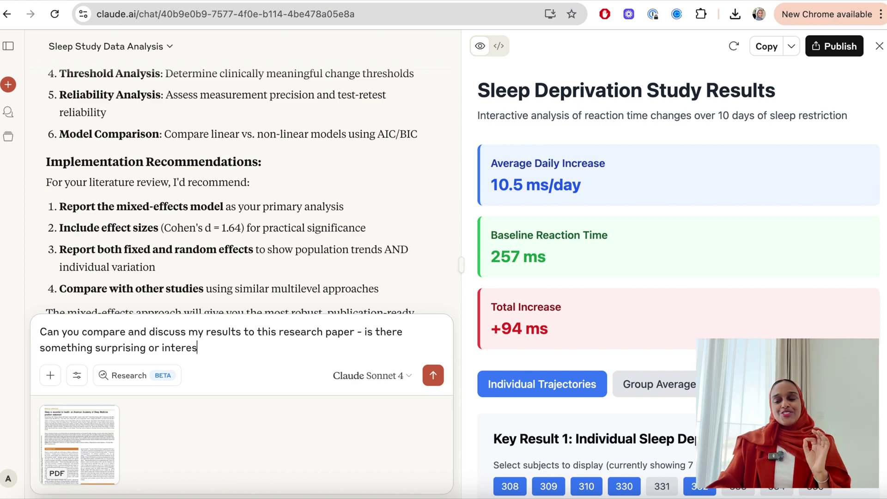
text(ting th)
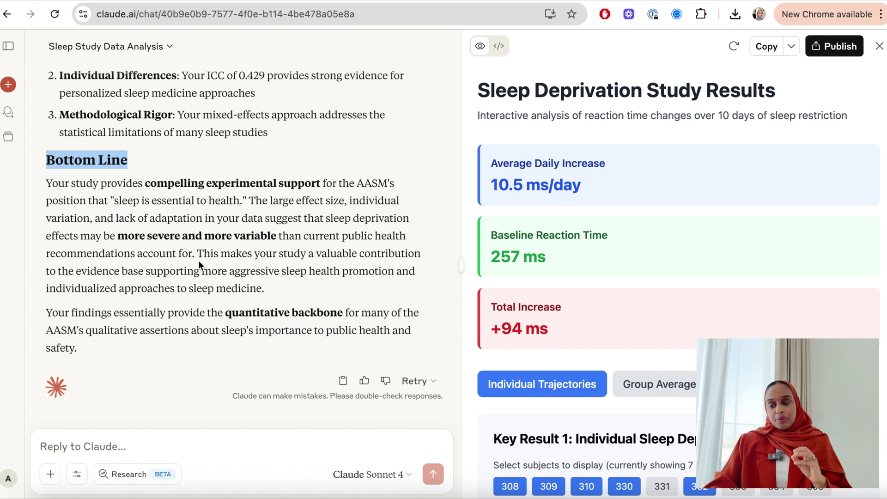
- Highlight the study-contribution sentence and the final Bottom Line paragraph while reading them
drag(198, 253, 280, 296)
click(299, 293)
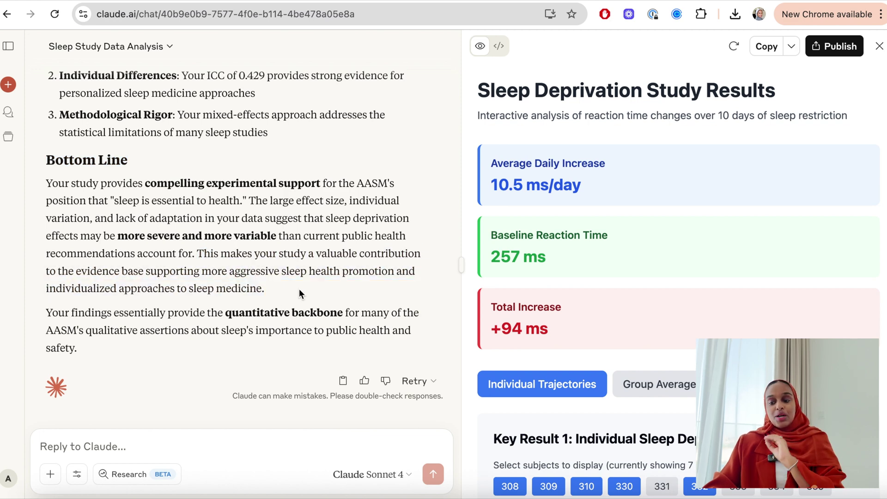
triple_click(218, 311)
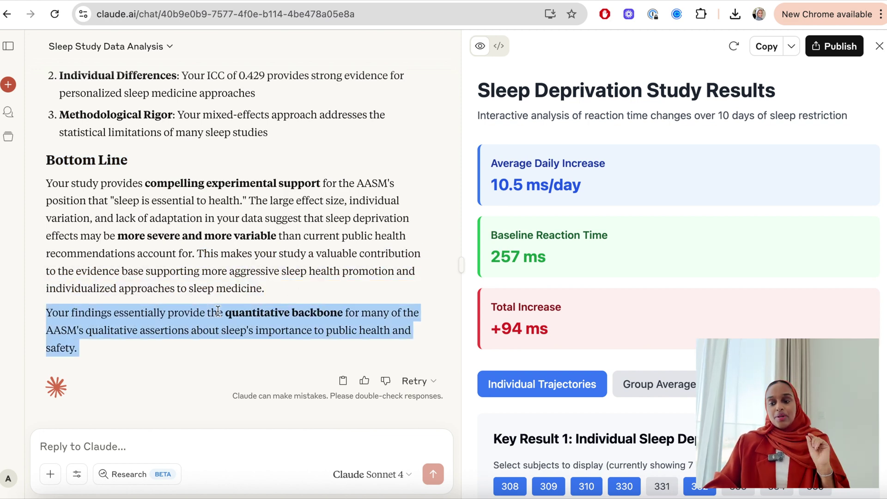
click(218, 311)
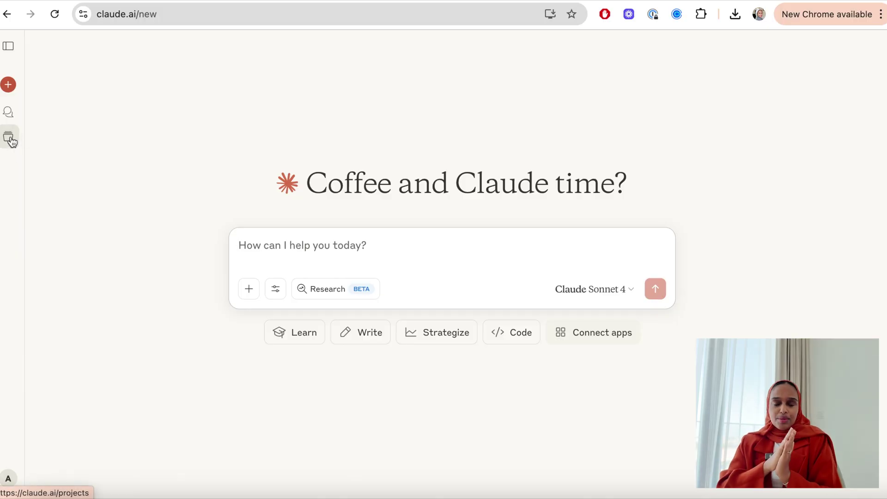
- Create 'Literature Review - Sleep Project 1' with a 2500-word review goal and open its project instructions
click(9, 137)
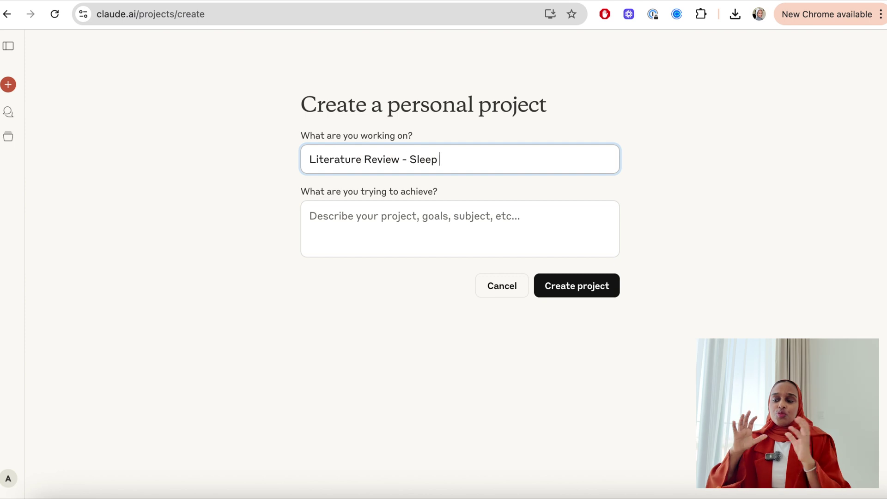
text(Project 1)
key(Tab)
text(I am p)
key(BackSpace)
text(aiming to research)
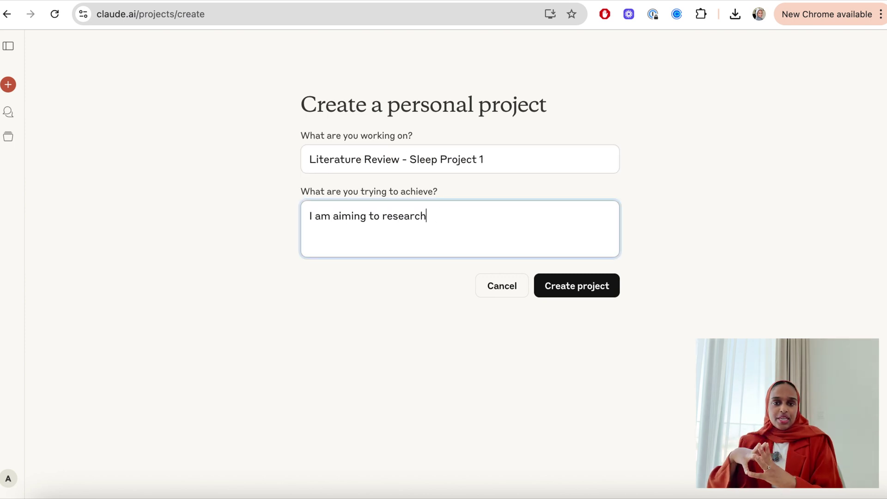
text(, write and plan a strong outline for a 2500 word literature review.)
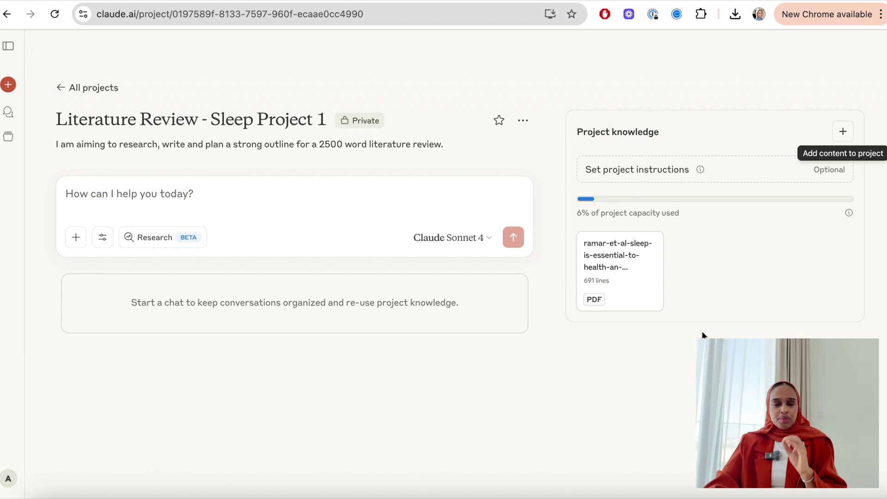
mouse_move(850, 215)
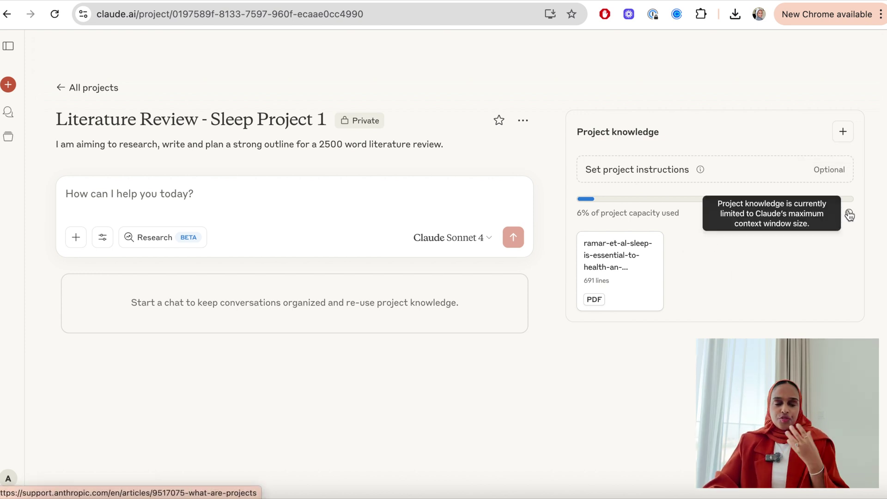
click(637, 169)
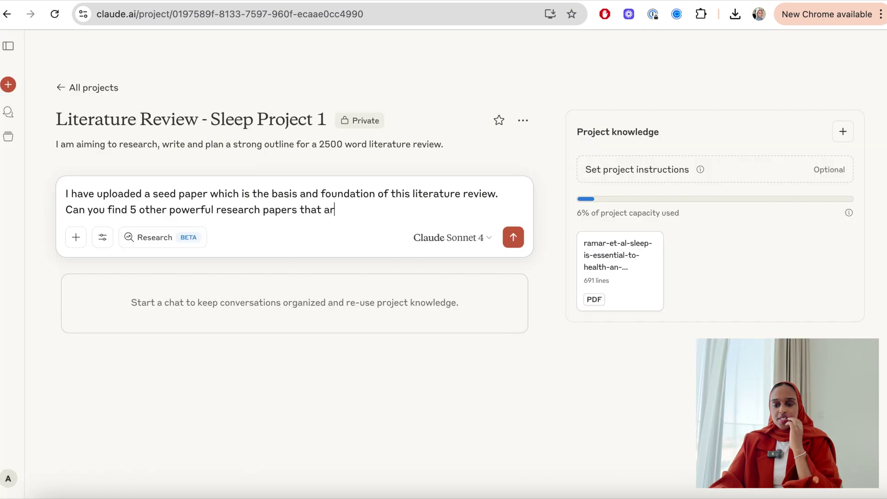
- Finish and send the request for five complementary papers important for writing a strong review
text(ec)
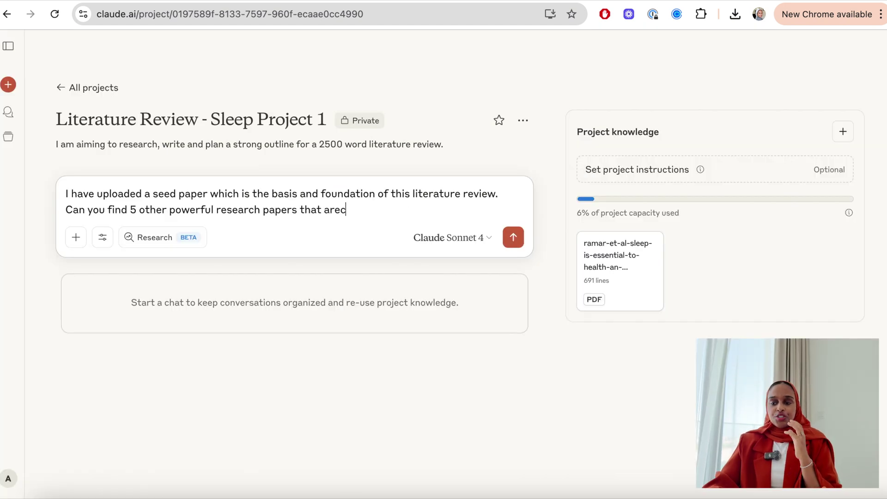
text(ompla)
text(mentary and im)
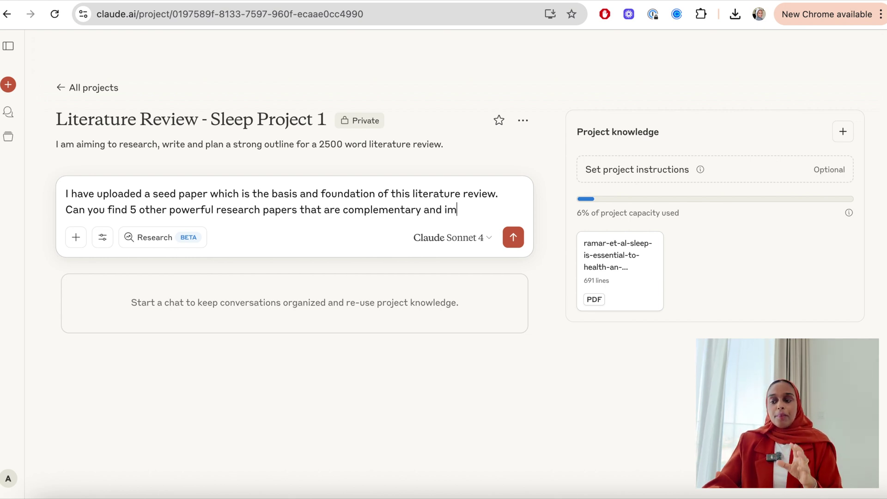
text(portant for me to)
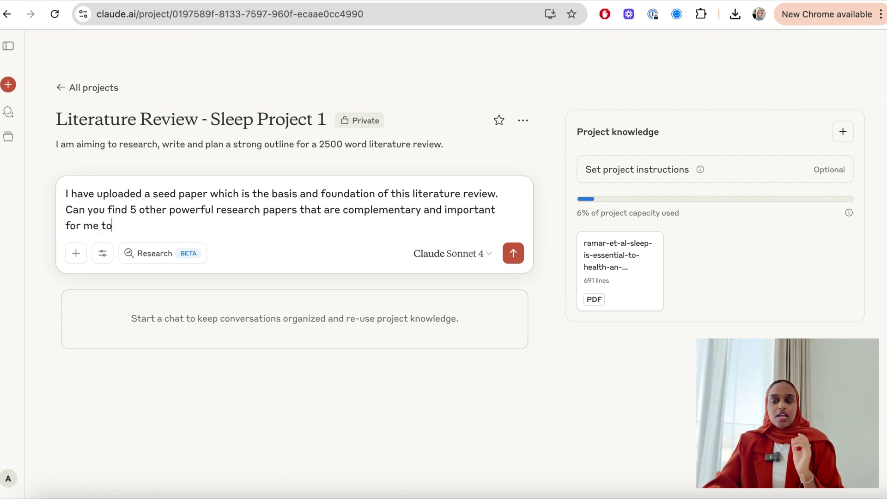
text( read to wri)
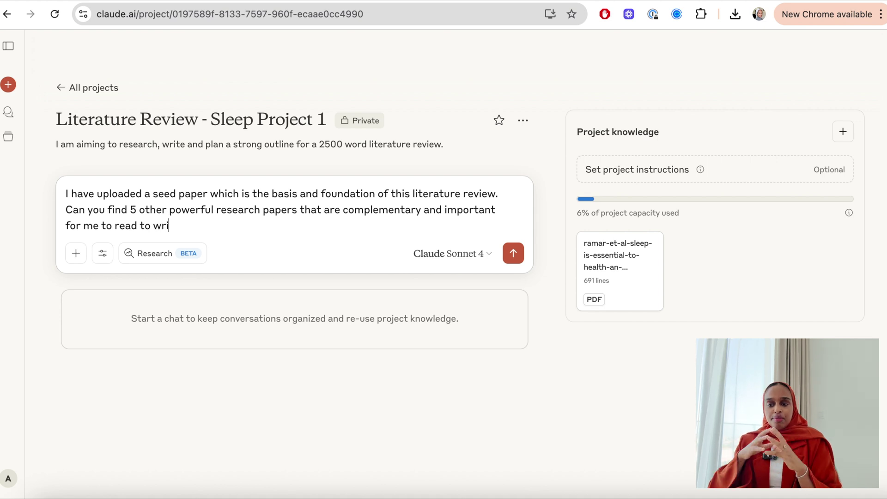
text(te a strong review.)
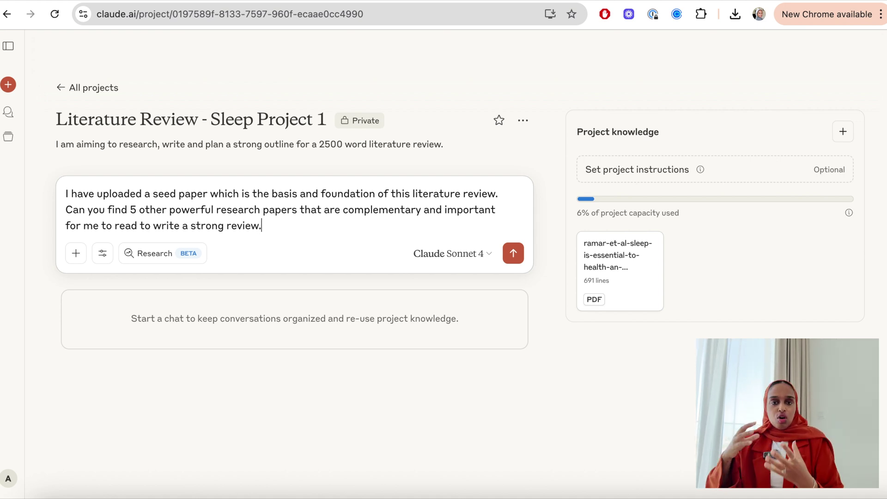
key(Return)
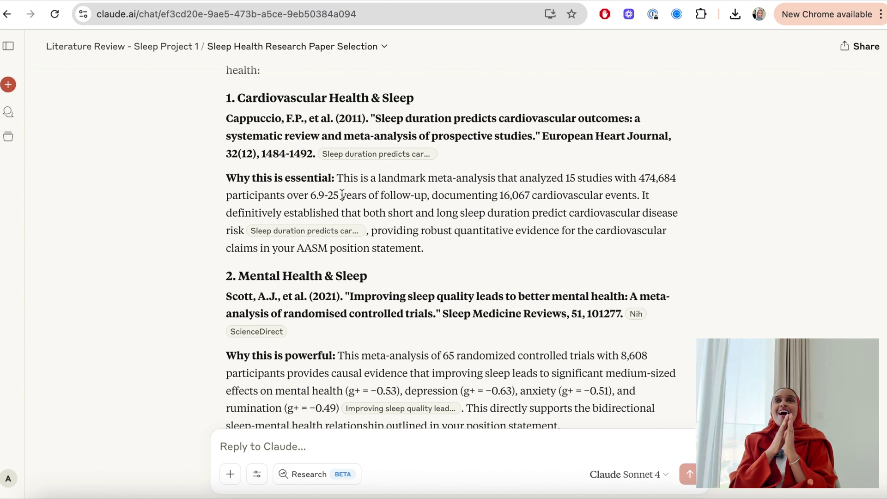
- Verify the cited Cappuccio 2011 European Heart Journal article, then return to the Claude chat
drag(339, 177, 398, 190)
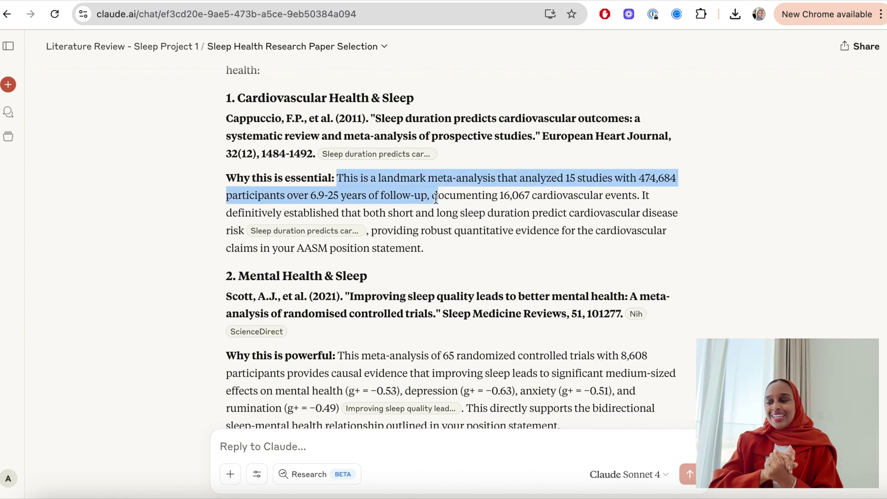
drag(453, 204, 466, 208)
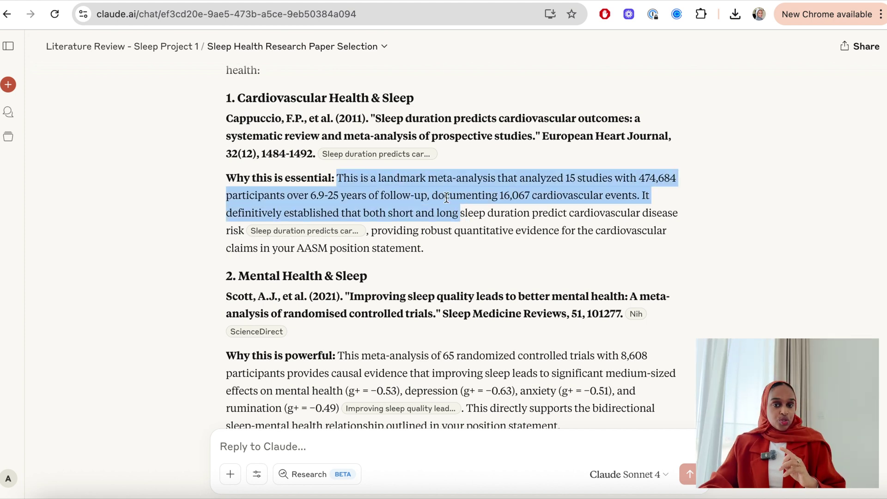
click(409, 172)
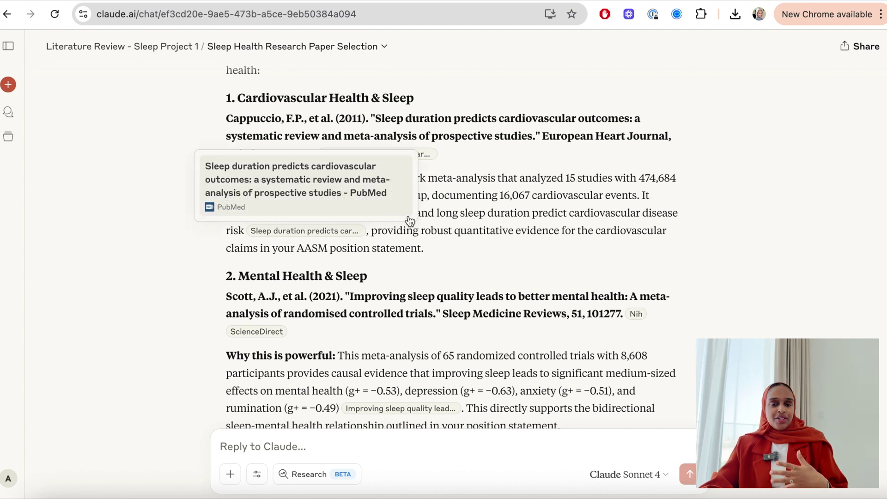
scroll(412, 269, down, 5)
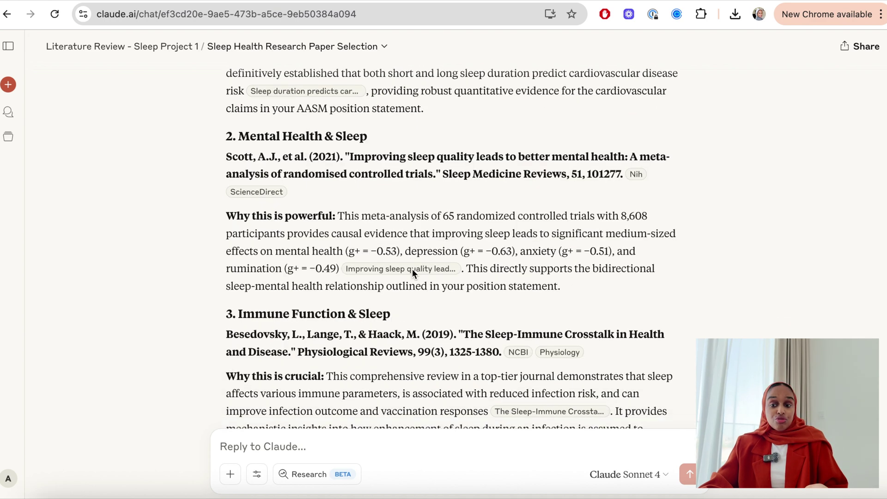
scroll(392, 270, up, 7)
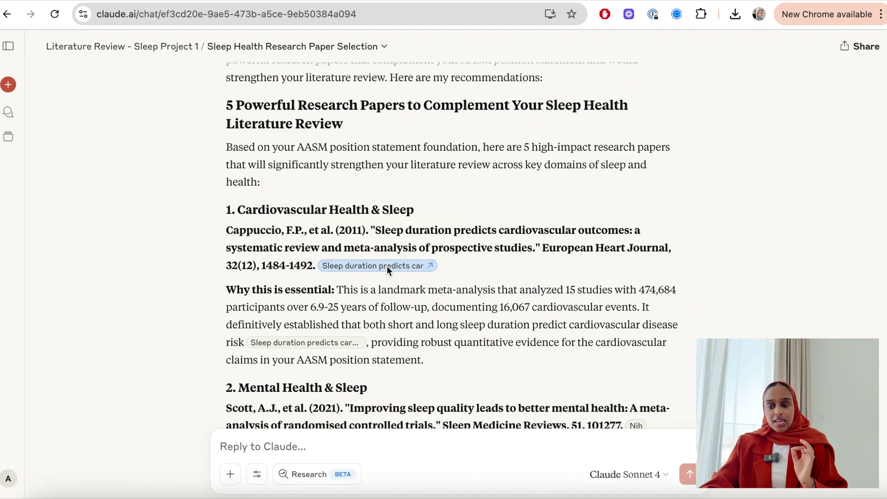
click(387, 267)
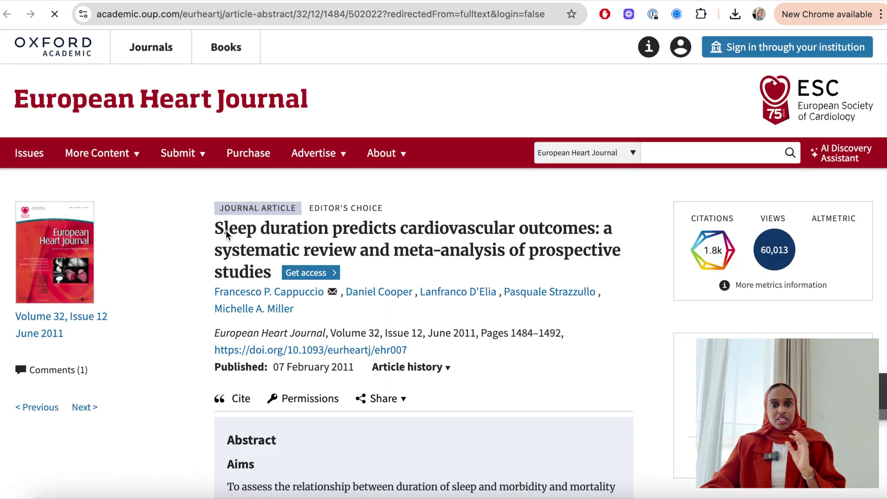
drag(216, 227, 274, 270)
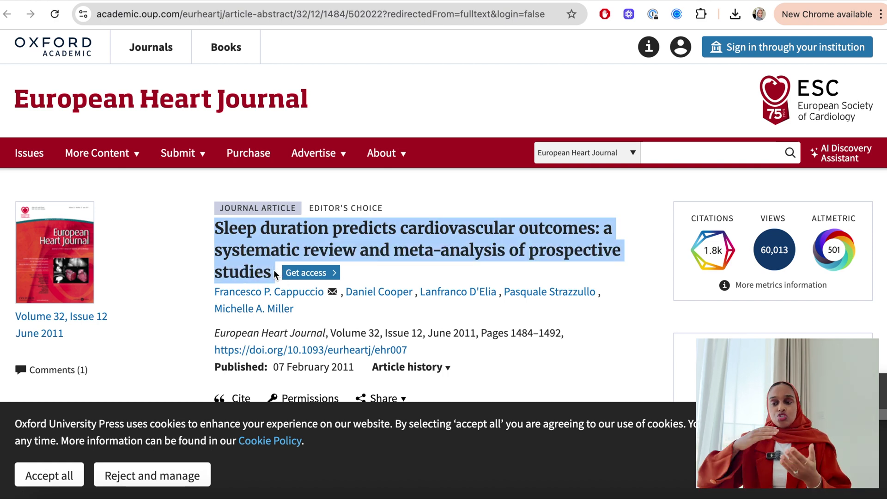
key(super+w)
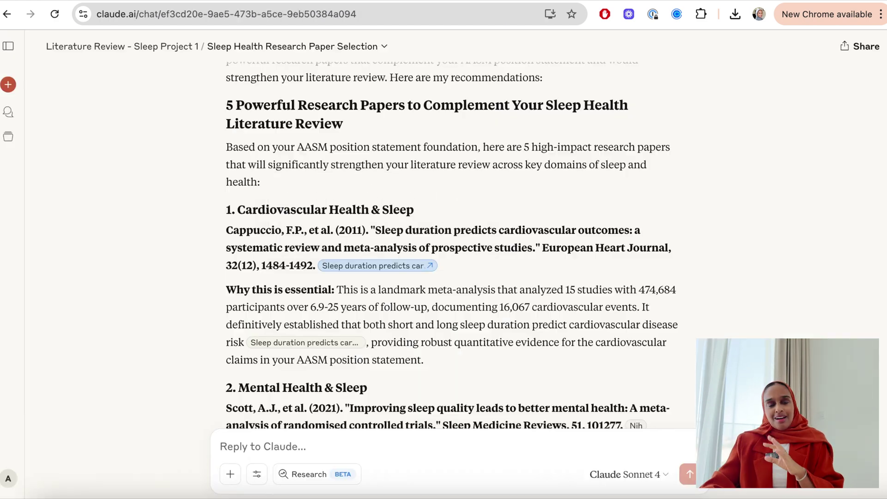
- Ask Claude for an interactive table of the five papers' key results, methods, limitations and further work
double_click(655, 229)
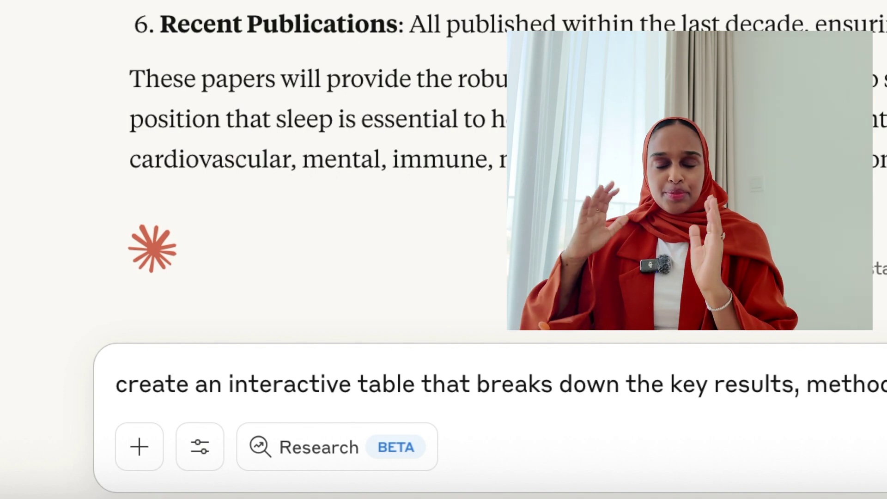
text(limitationa)
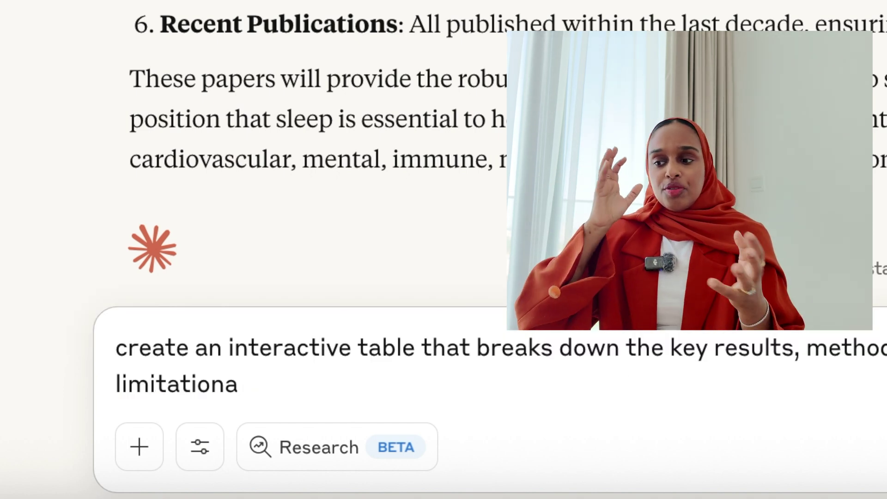
key(BackSpace)
text(s and )
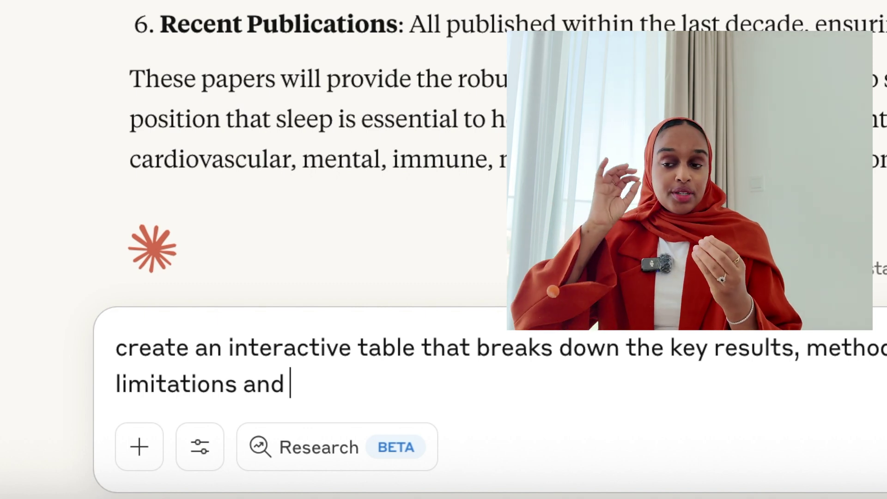
text(further work tha)
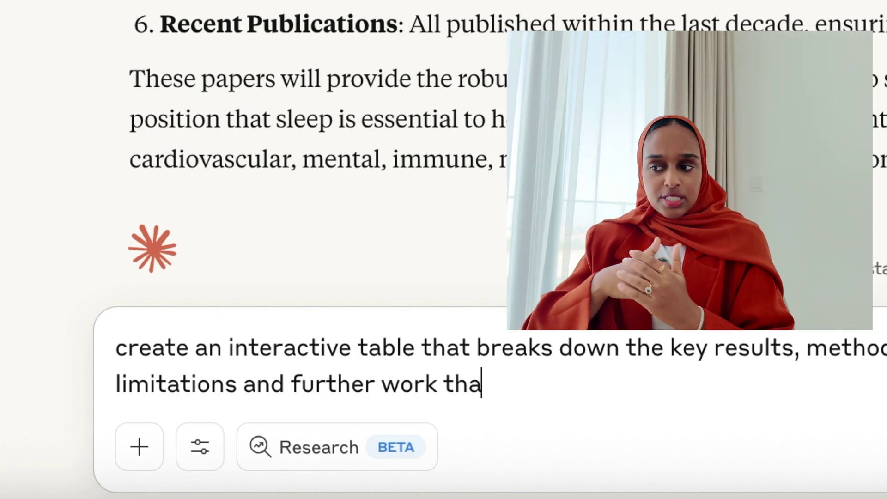
text(t)
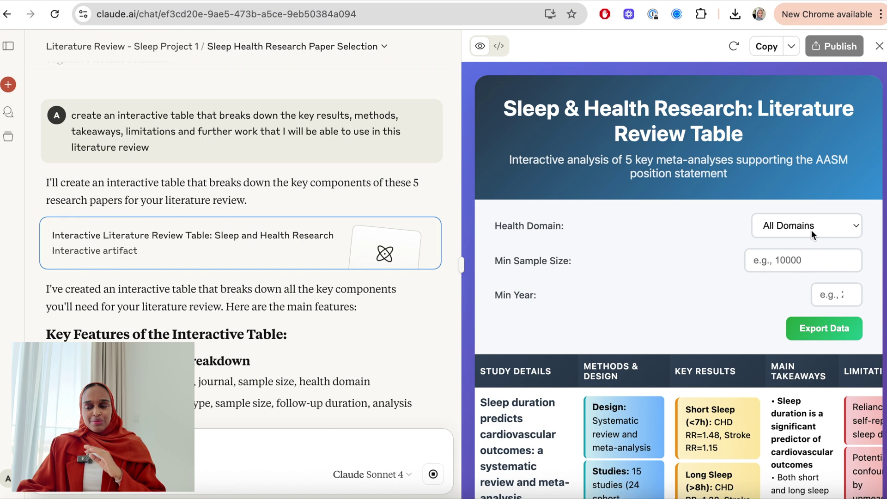
- Scroll through the literature review table's rows and columns
scroll(754, 223, down, 3)
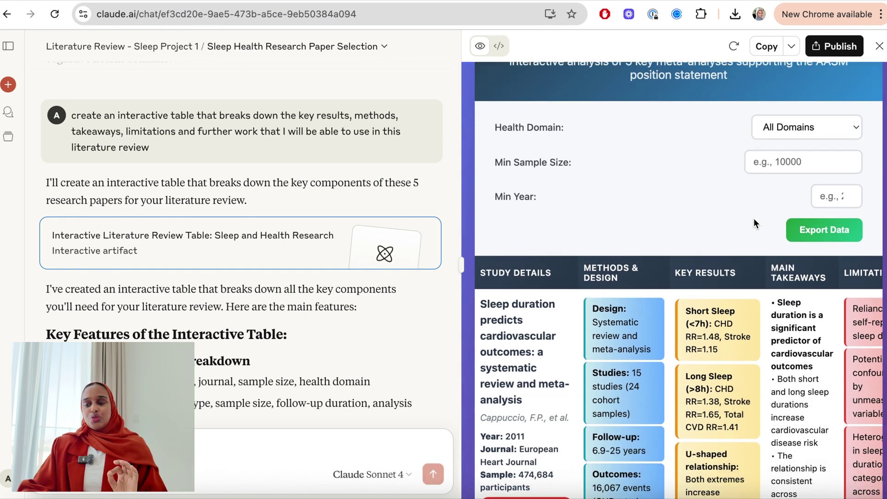
scroll(755, 223, down, 1)
scroll(733, 341, down, 8)
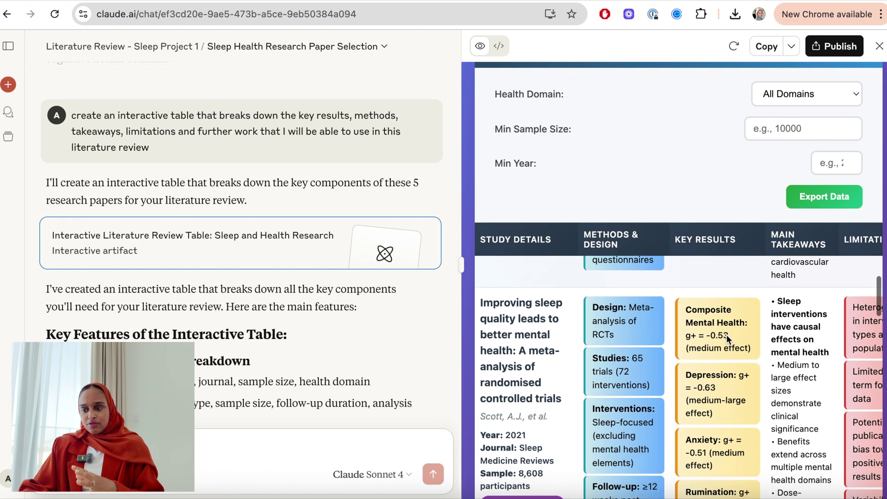
scroll(727, 338, down, 4)
scroll(727, 340, up, 2)
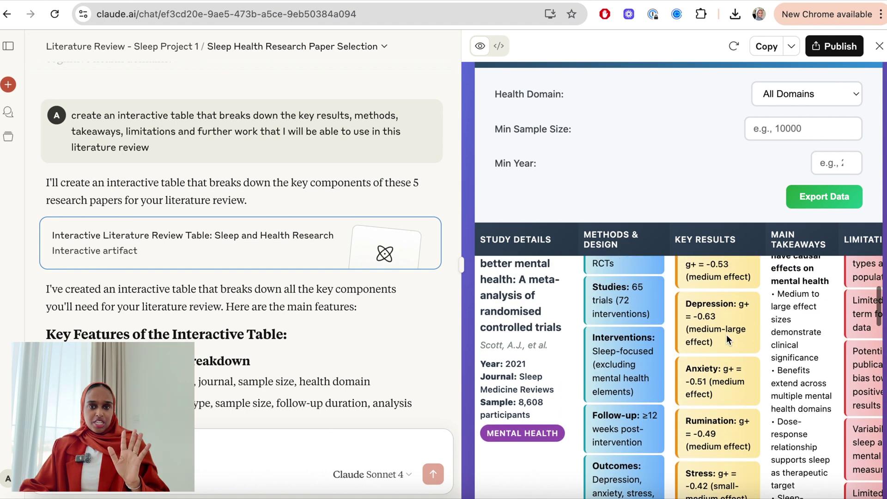
scroll(727, 340, up, 3)
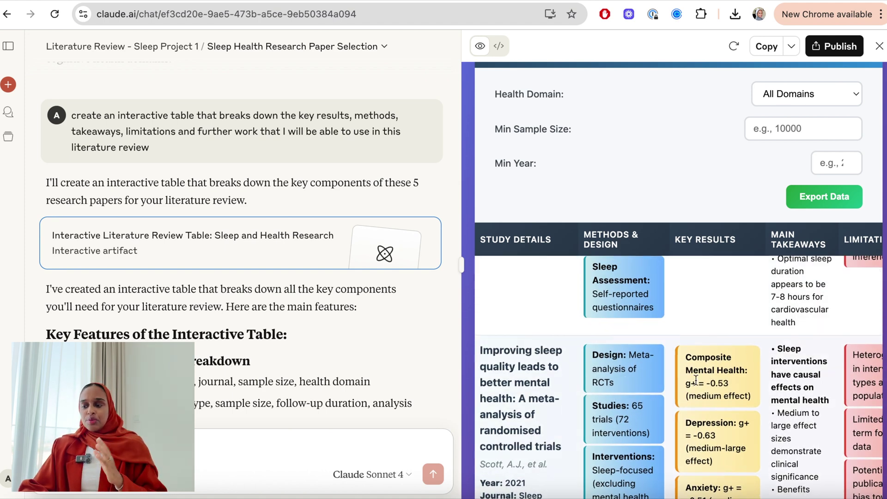
scroll(701, 342, up, 5)
scroll(700, 343, right, 2)
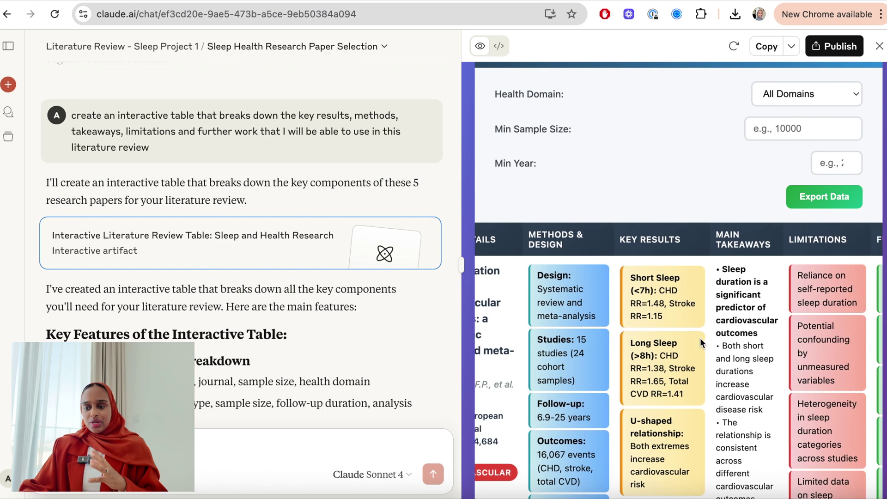
scroll(700, 342, left, 2)
- Widen the table panel to reveal more columns, including Future Research
drag(463, 262, 258, 275)
scroll(542, 303, right, 2)
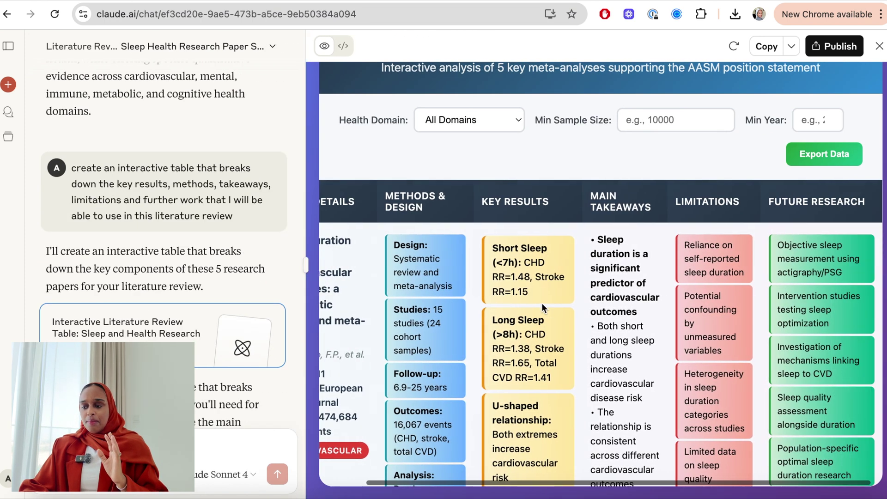
scroll(542, 303, left, 2)
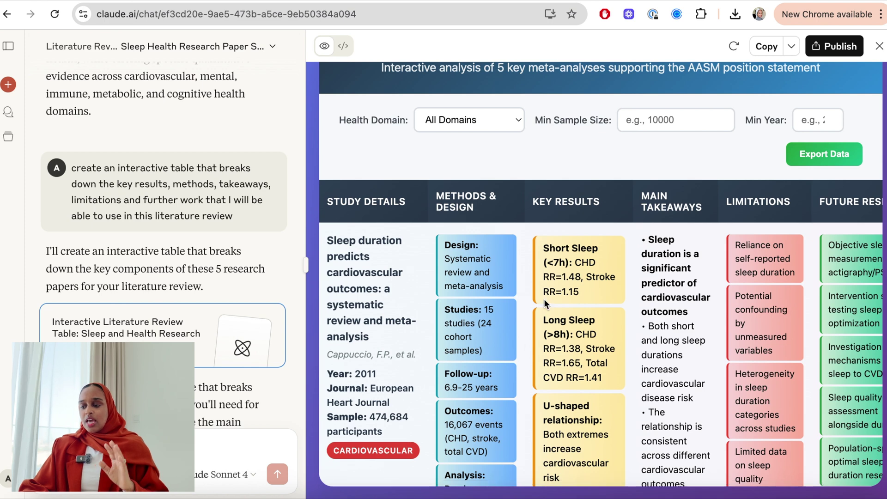
scroll(544, 301, up, 3)
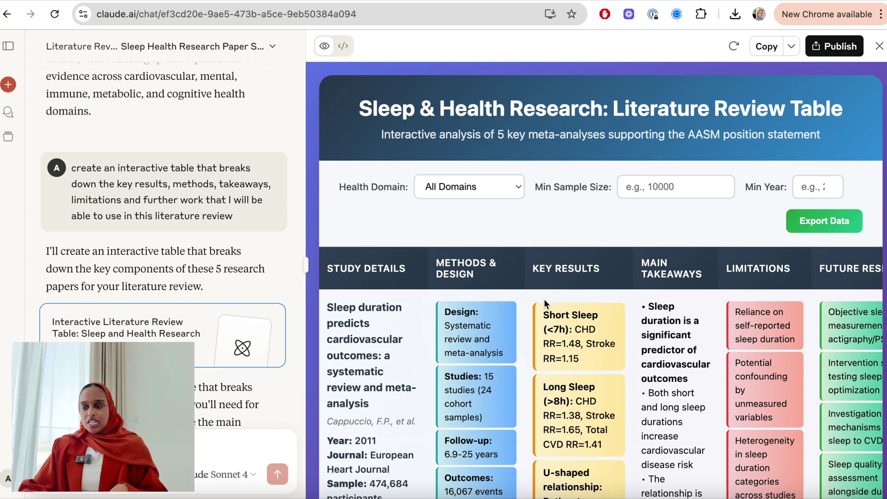
scroll(720, 346, down, 2)
scroll(721, 345, right, 2)
scroll(626, 321, down, 4)
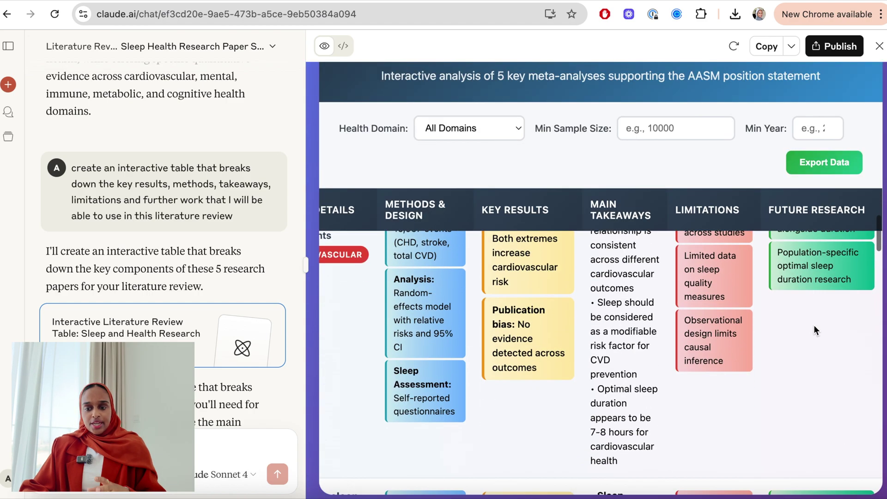
scroll(626, 322, left, 2)
scroll(626, 322, down, 1)
scroll(626, 321, down, 12)
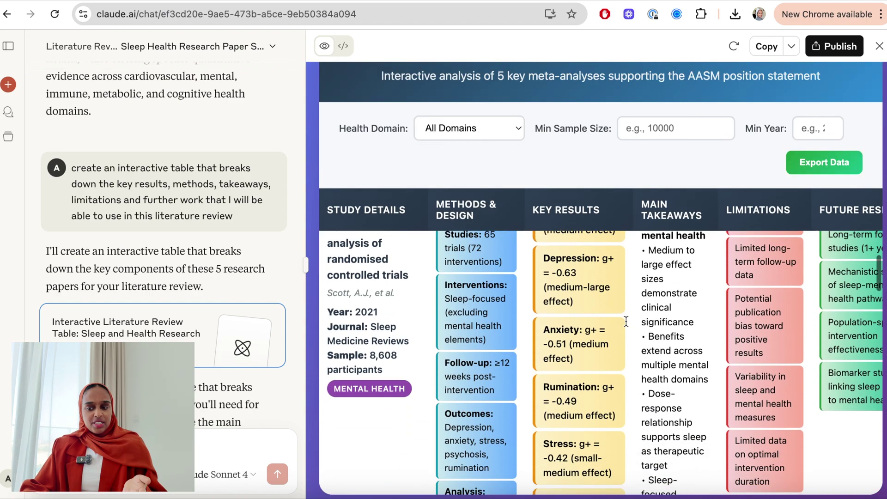
scroll(626, 321, up, 15)
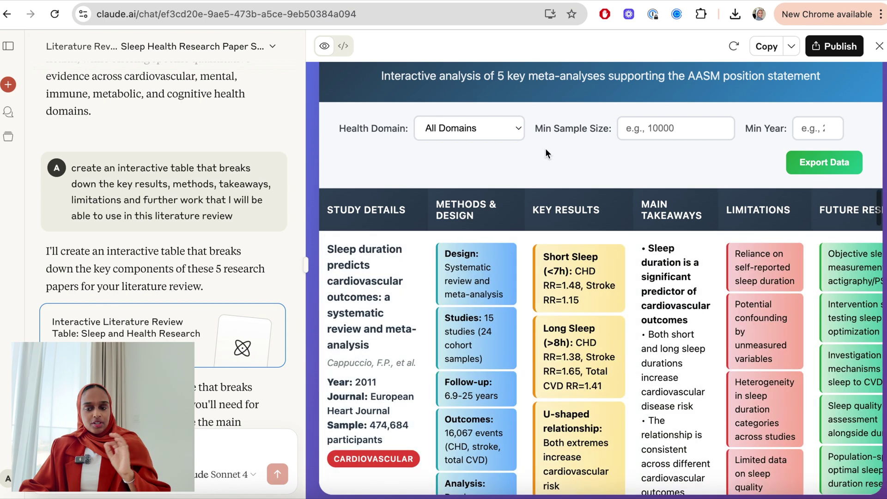
- Open the Health Domain filter and close it again, keeping All Domains
click(466, 129)
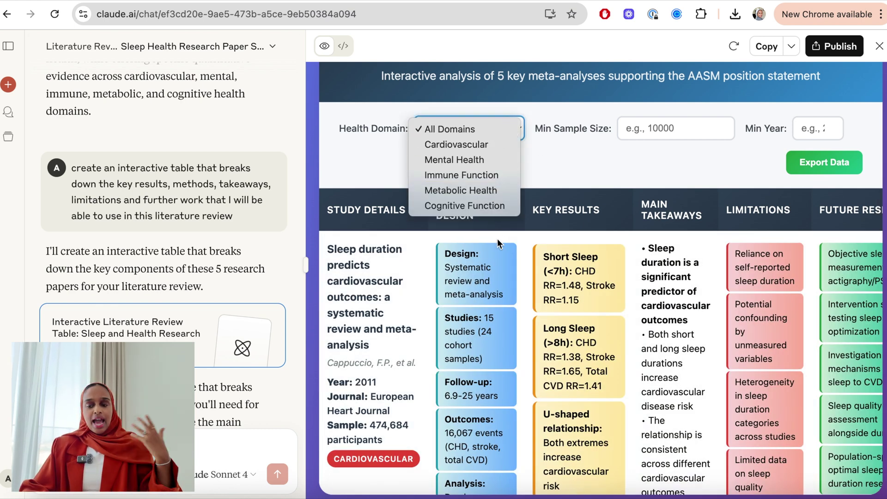
click(578, 165)
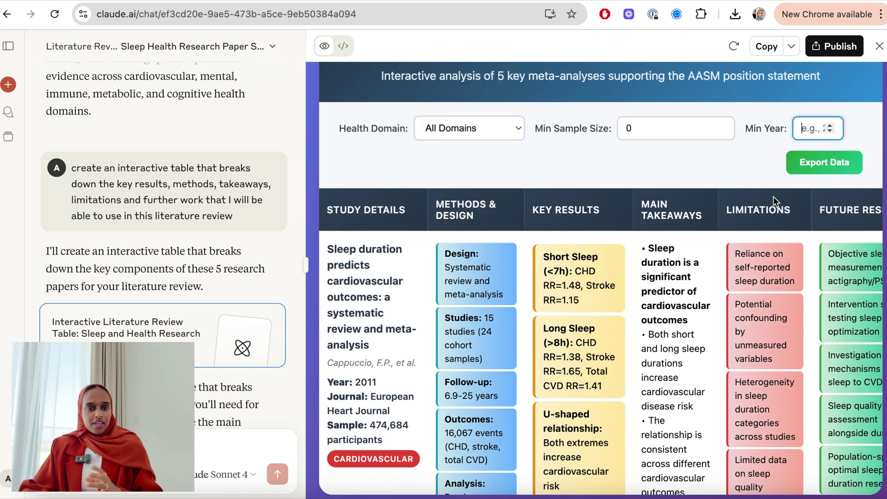
scroll(560, 296, down, 15)
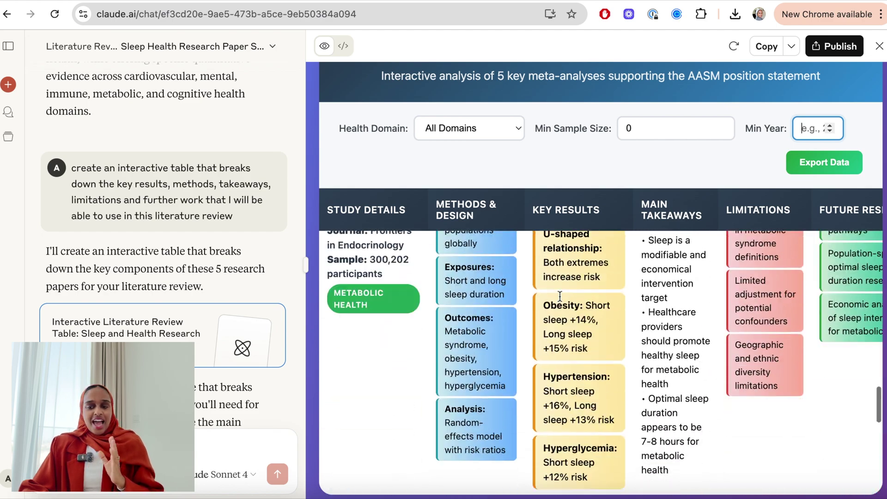
scroll(560, 296, up, 8)
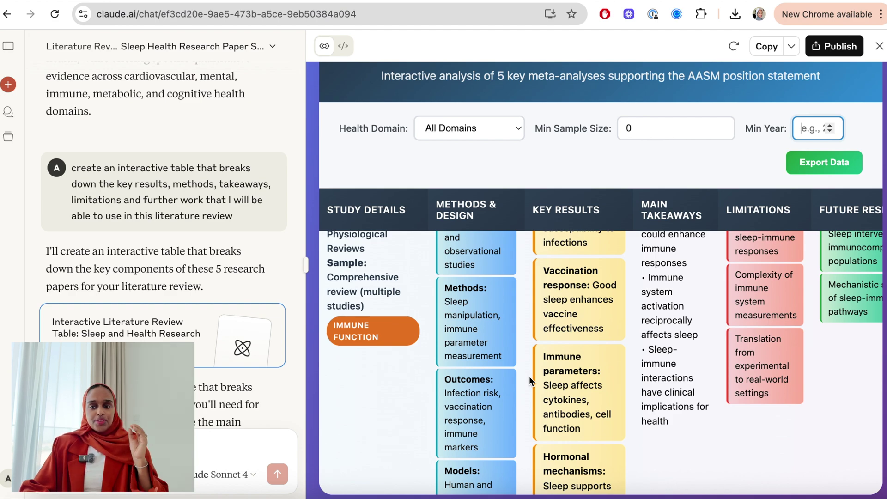
scroll(503, 336, up, 3)
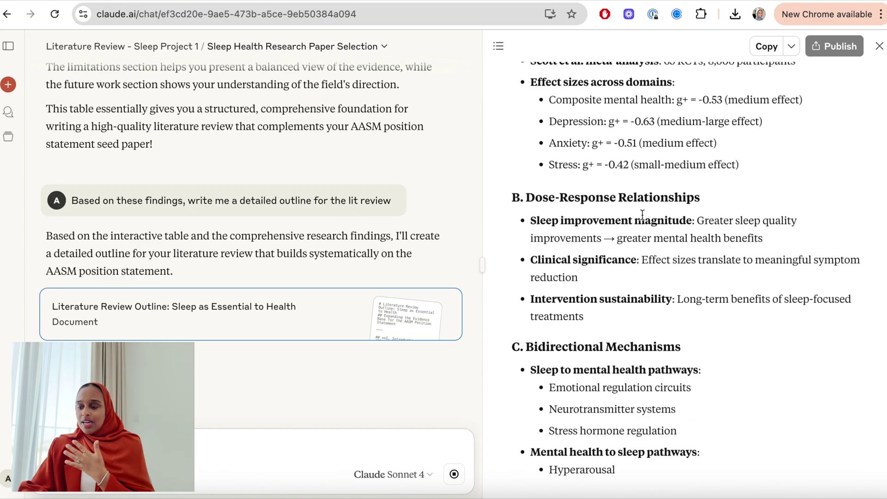
- Scroll up through the 'Sleep as Essential to Health' outline document
scroll(643, 215, up, 20)
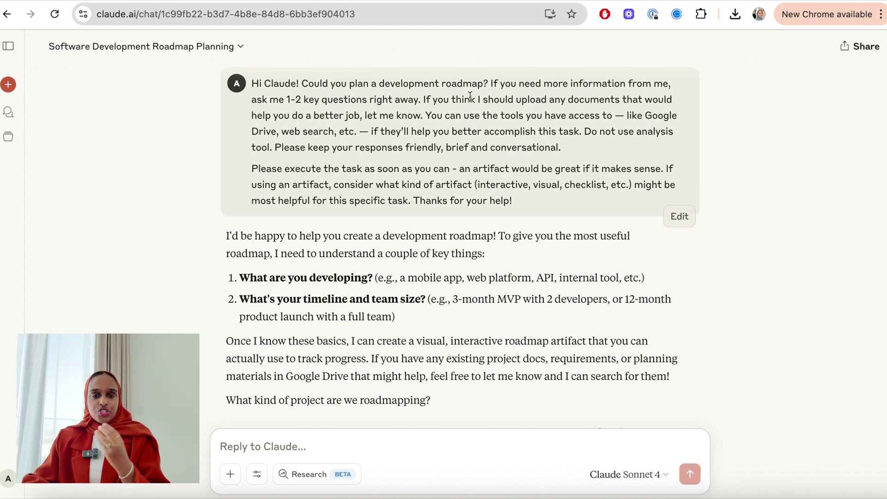
- Reply that it's a web platform with 3 months to build an MVP and 1 developer
text(I am creating a web platform - i have 3 months to)
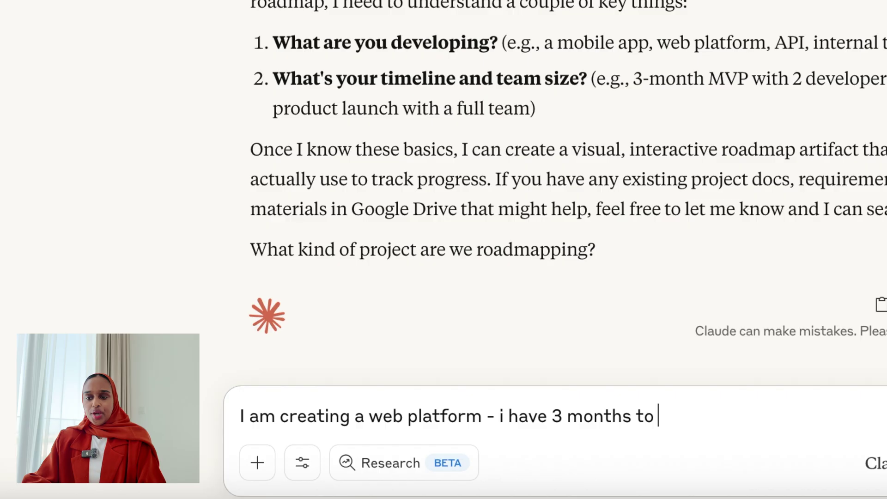
text(create an )
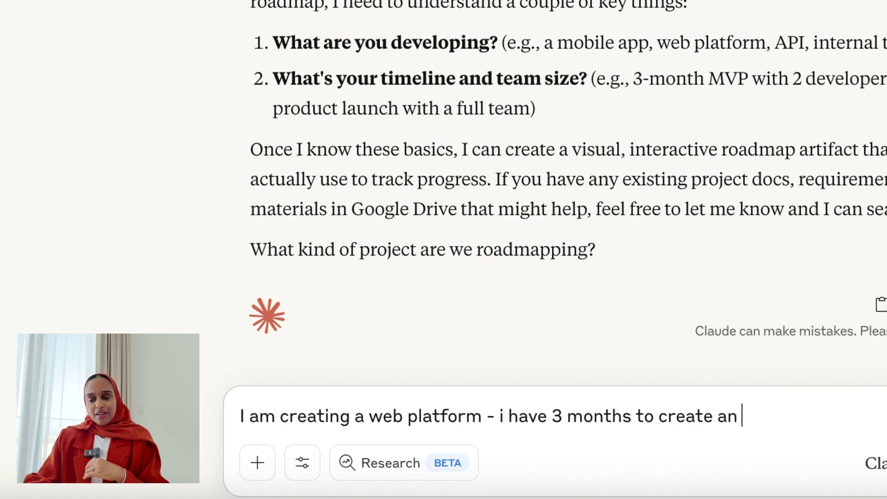
text(MVP and 2)
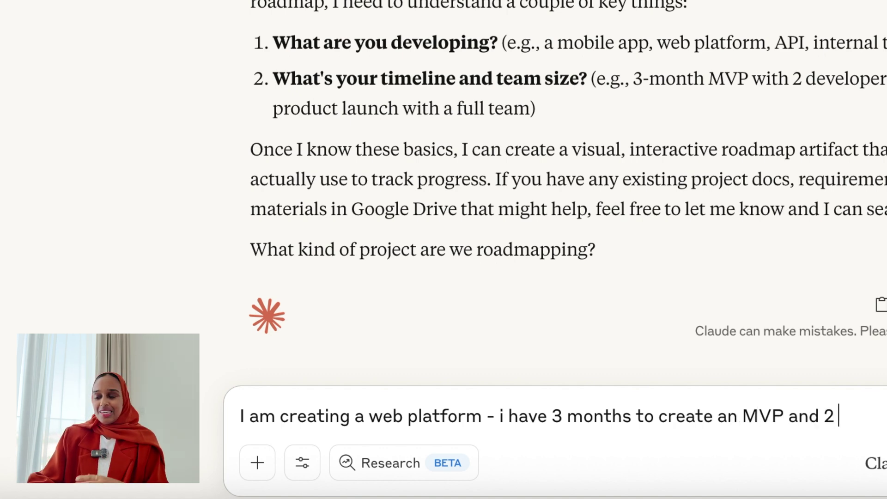
key(BackSpace)
text(1)
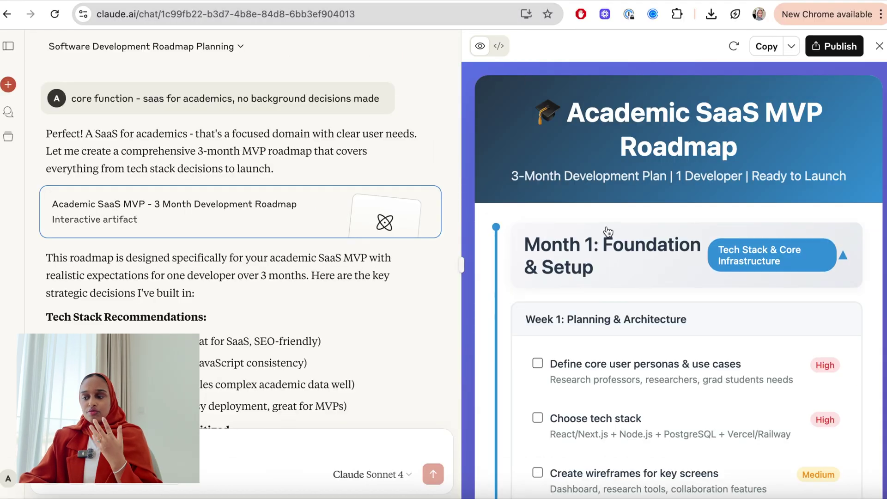
- Collapse Month 1 and tick Choose tech stack, bringing progress to 3%
scroll(606, 234, down, 1)
click(854, 211)
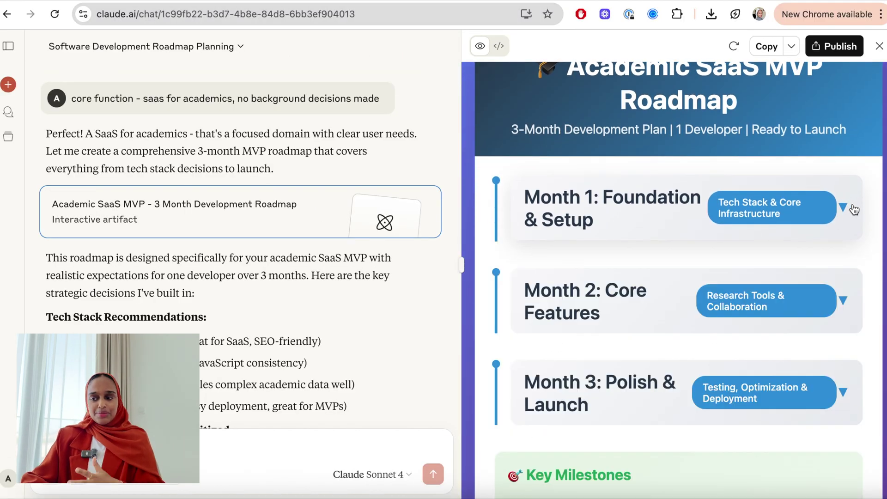
scroll(853, 211, down, 4)
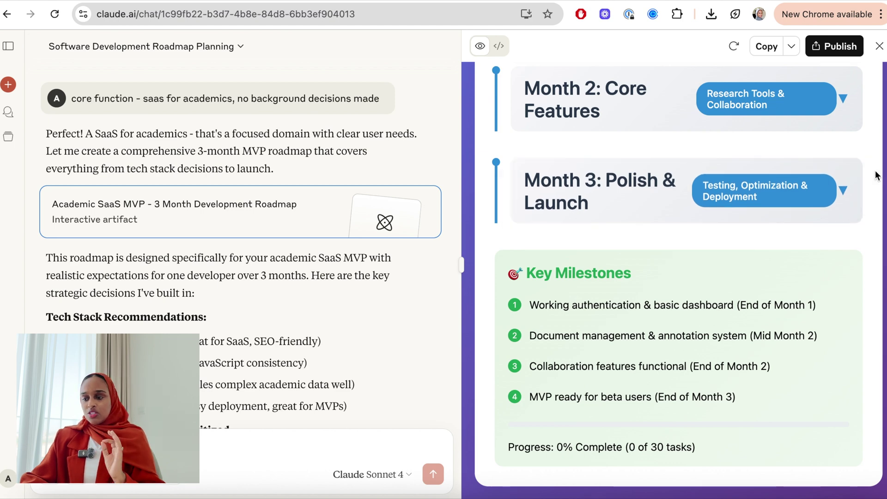
scroll(865, 181, up, 5)
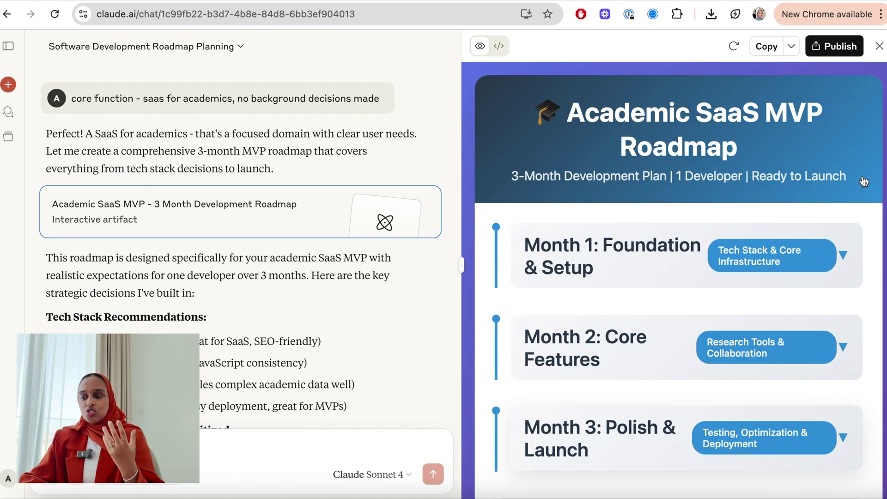
click(538, 204)
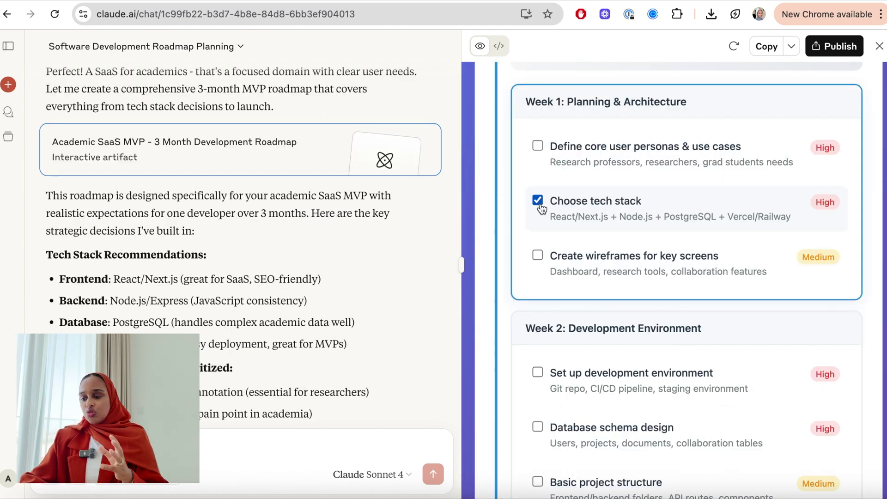
- Expand Month 2 and review its weekly tasks
scroll(541, 209, down, 15)
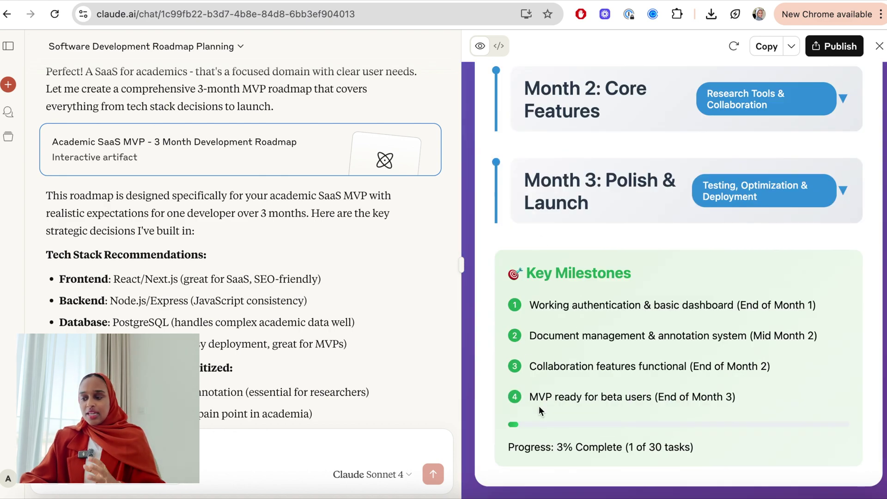
scroll(623, 370, up, 2)
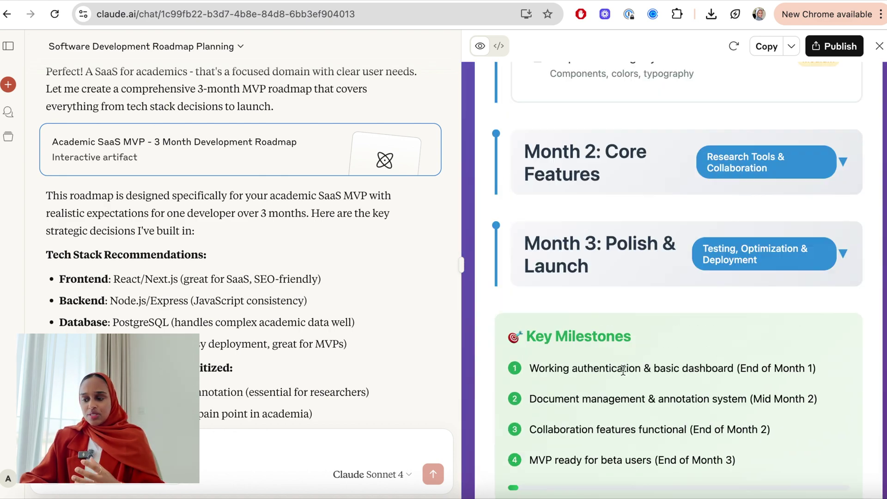
scroll(624, 370, up, 10)
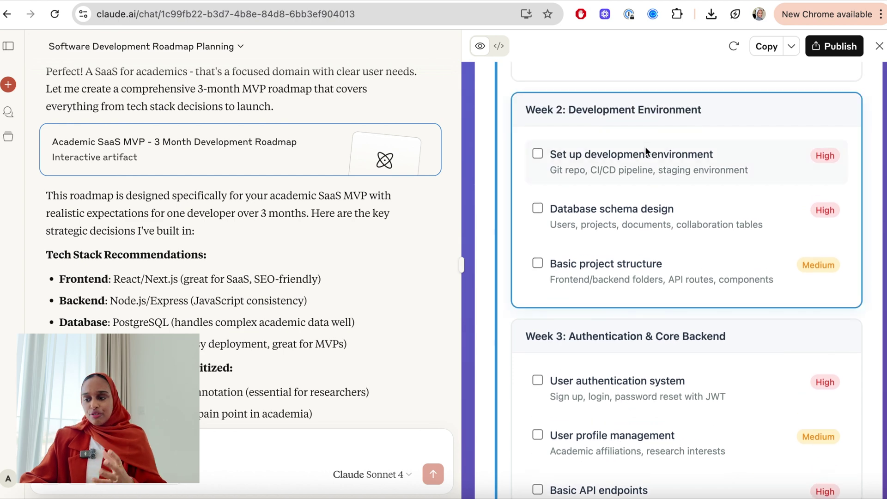
scroll(645, 267, down, 4)
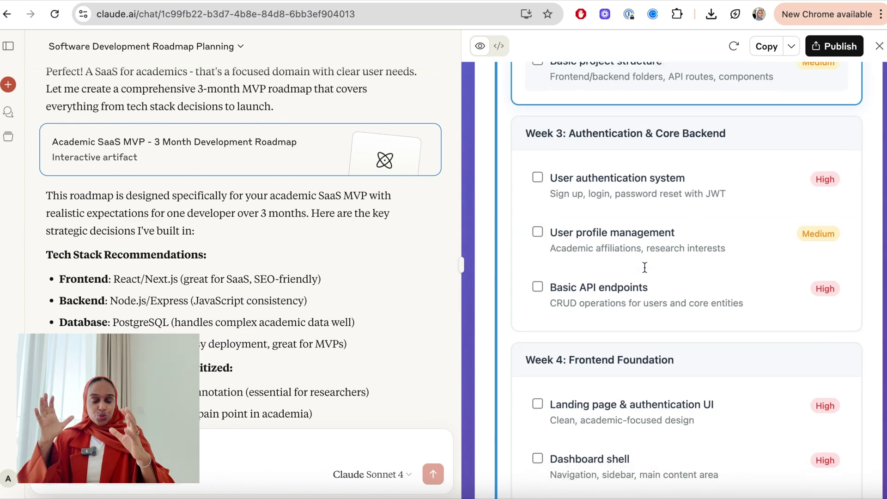
scroll(670, 192, down, 3)
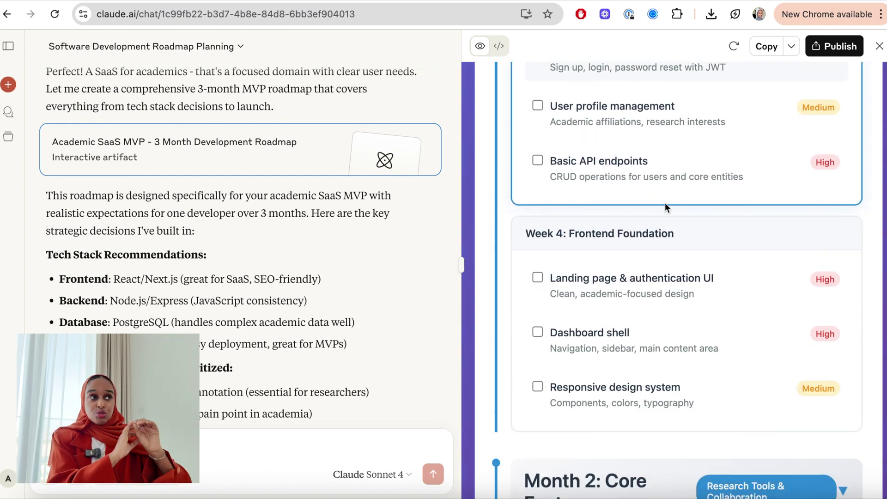
scroll(665, 207, down, 6)
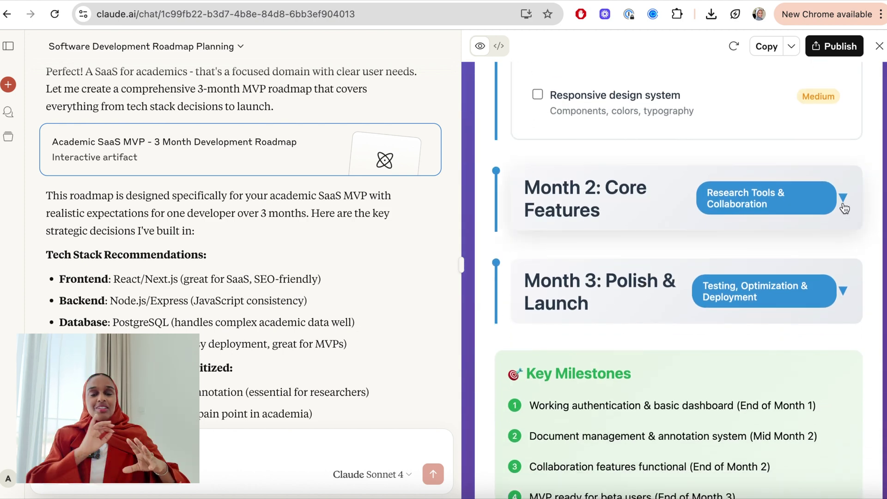
click(843, 199)
scroll(843, 203, down, 2)
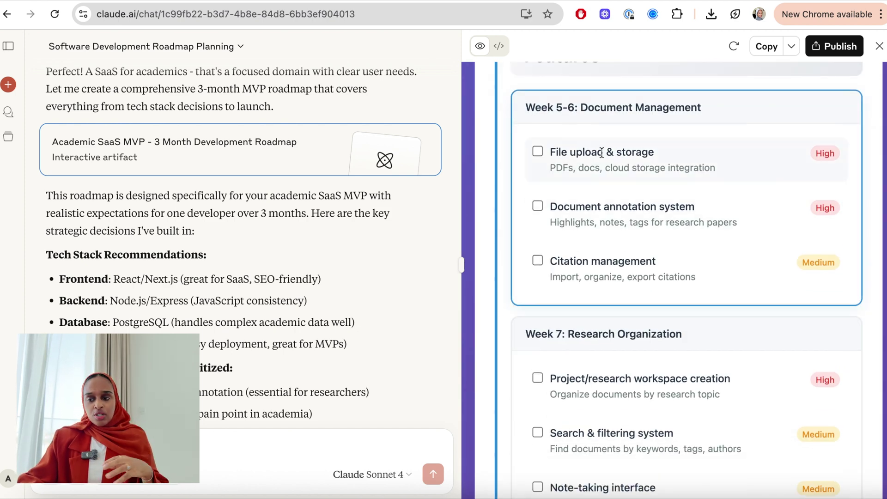
scroll(601, 152, down, 3)
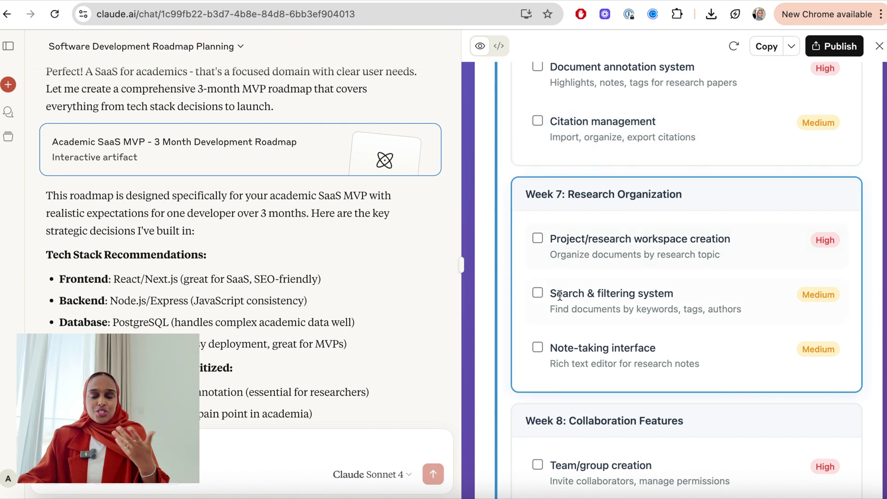
scroll(561, 295, down, 2)
scroll(596, 285, down, 5)
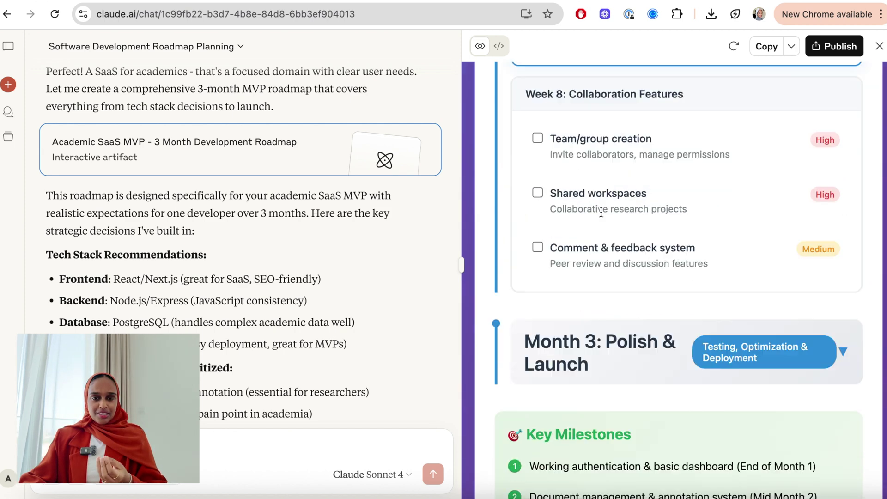
scroll(660, 214, down, 3)
- Expand Month 3's weekly tasks and select the 'MVP ready for beta users' milestone
click(844, 219)
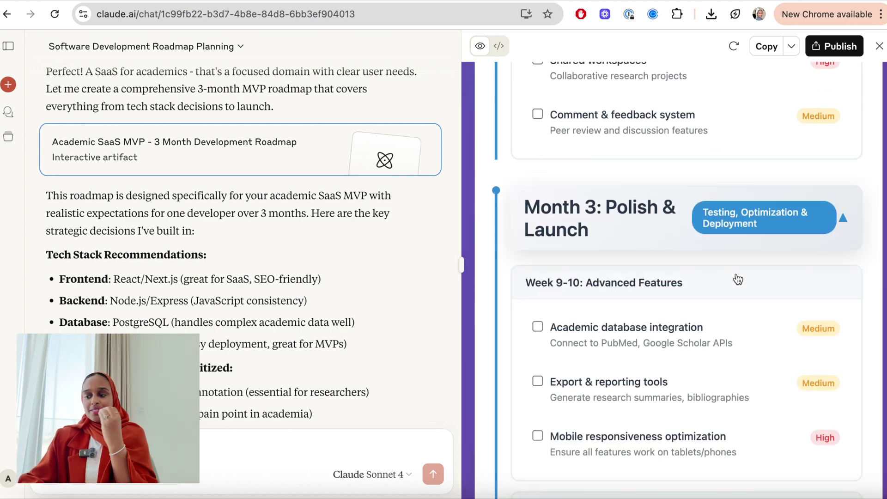
scroll(696, 294, down, 1)
scroll(695, 287, down, 2)
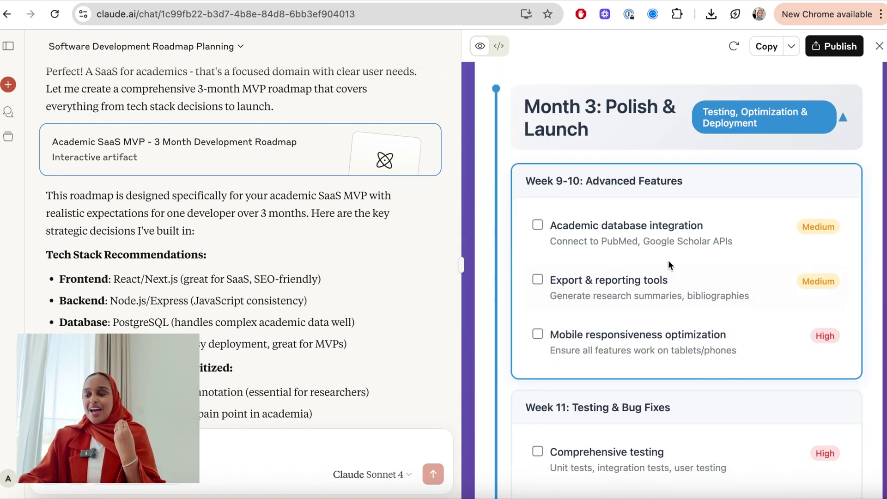
scroll(623, 252, down, 5)
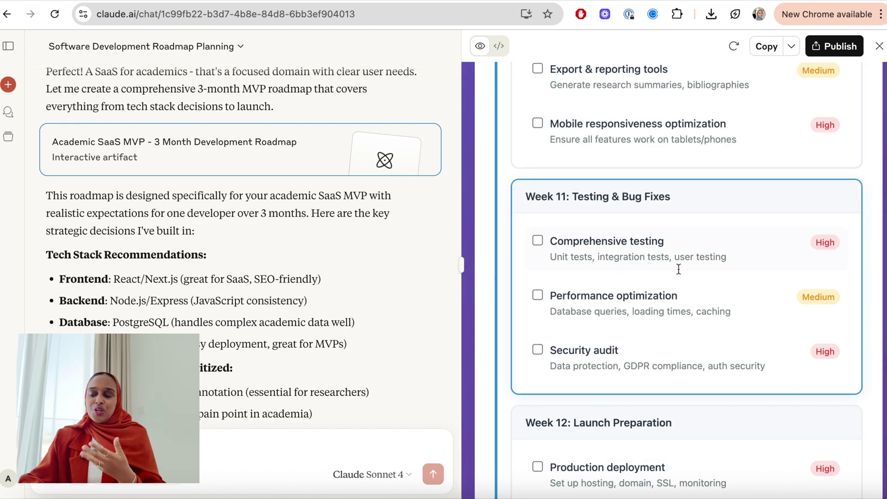
scroll(648, 277, down, 6)
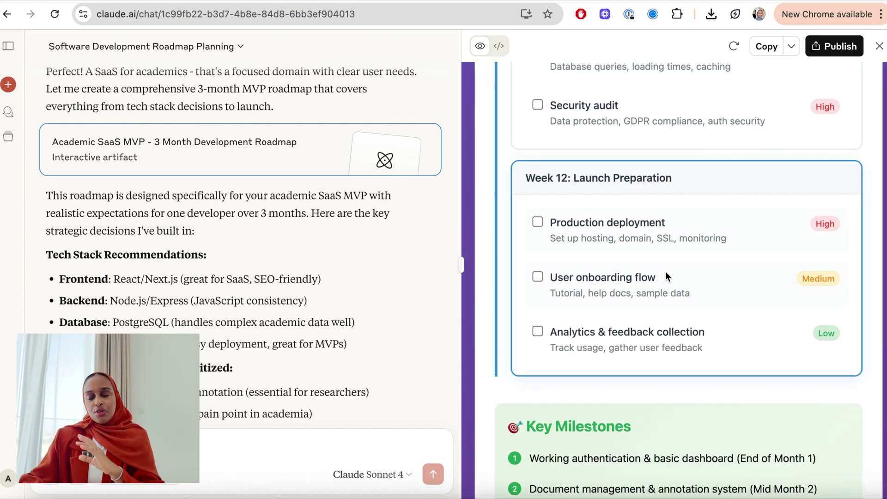
scroll(667, 277, down, 4)
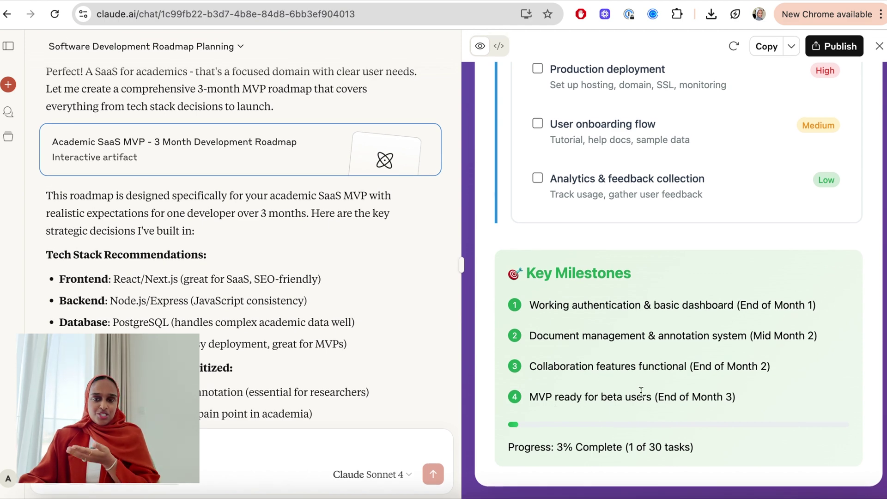
triple_click(641, 392)
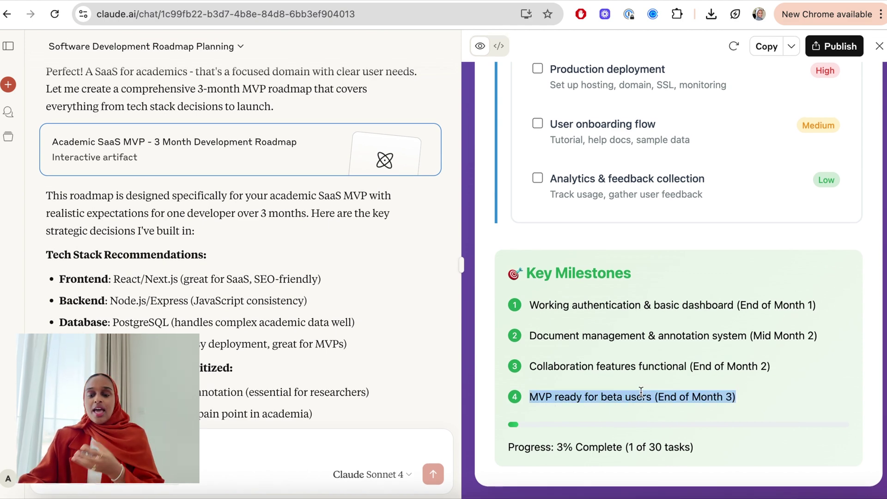
scroll(620, 218, up, 5)
scroll(622, 219, up, 15)
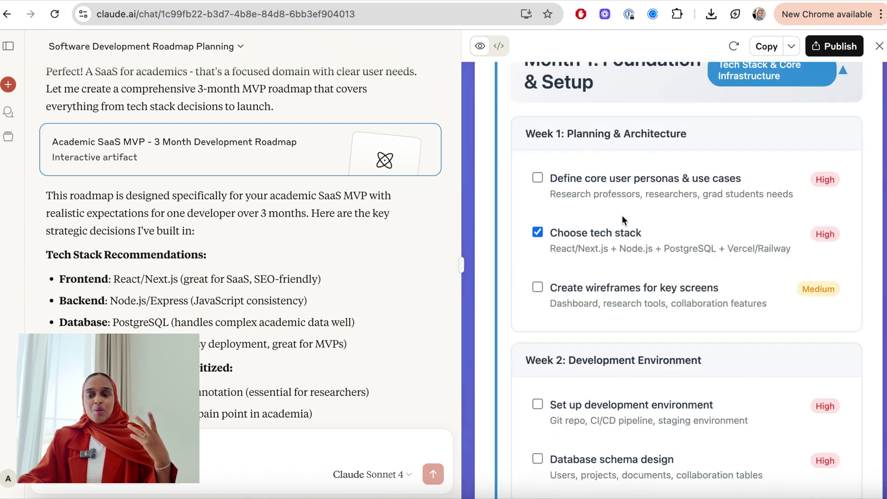